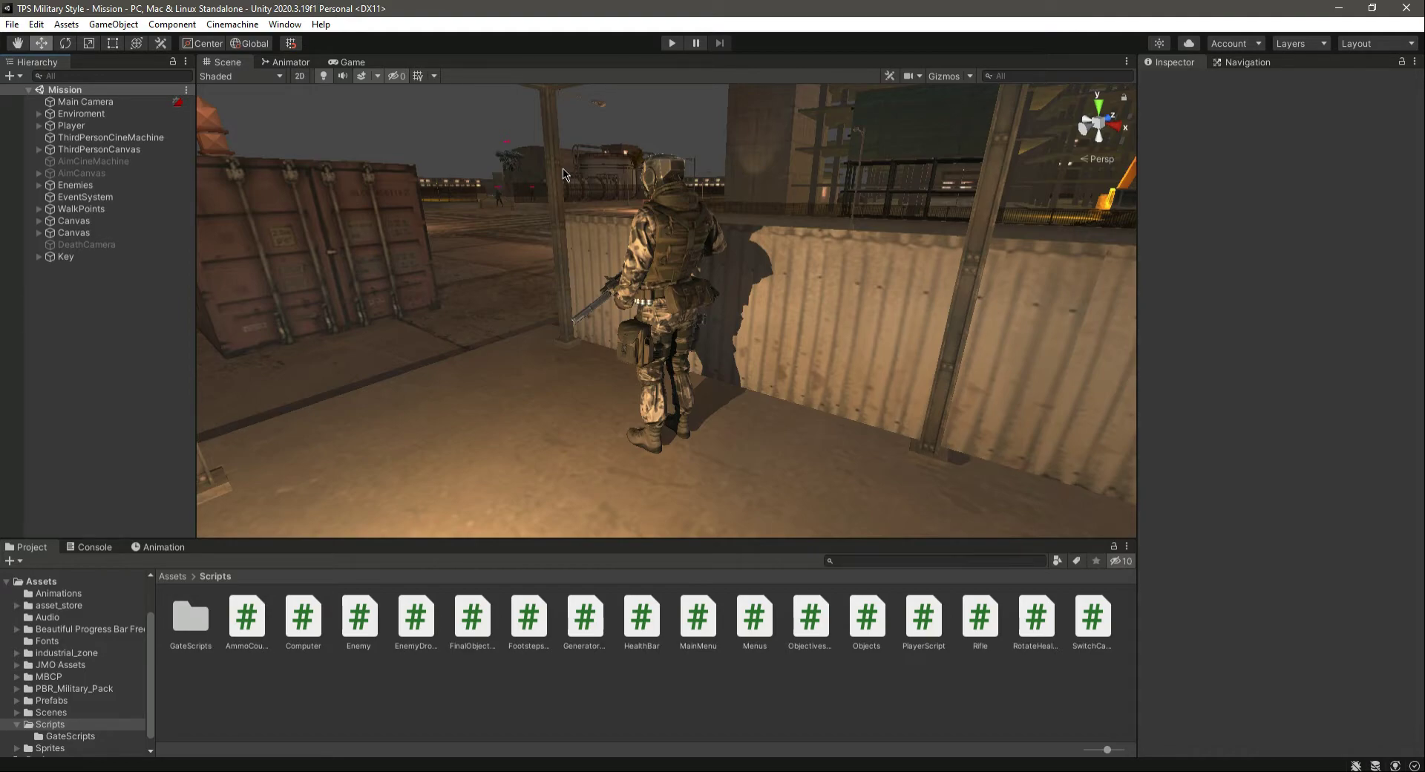
Step: Check which scenes are listed in the Build Settings, then close it
{"action": "left_click", "coordinate": [11, 25]}
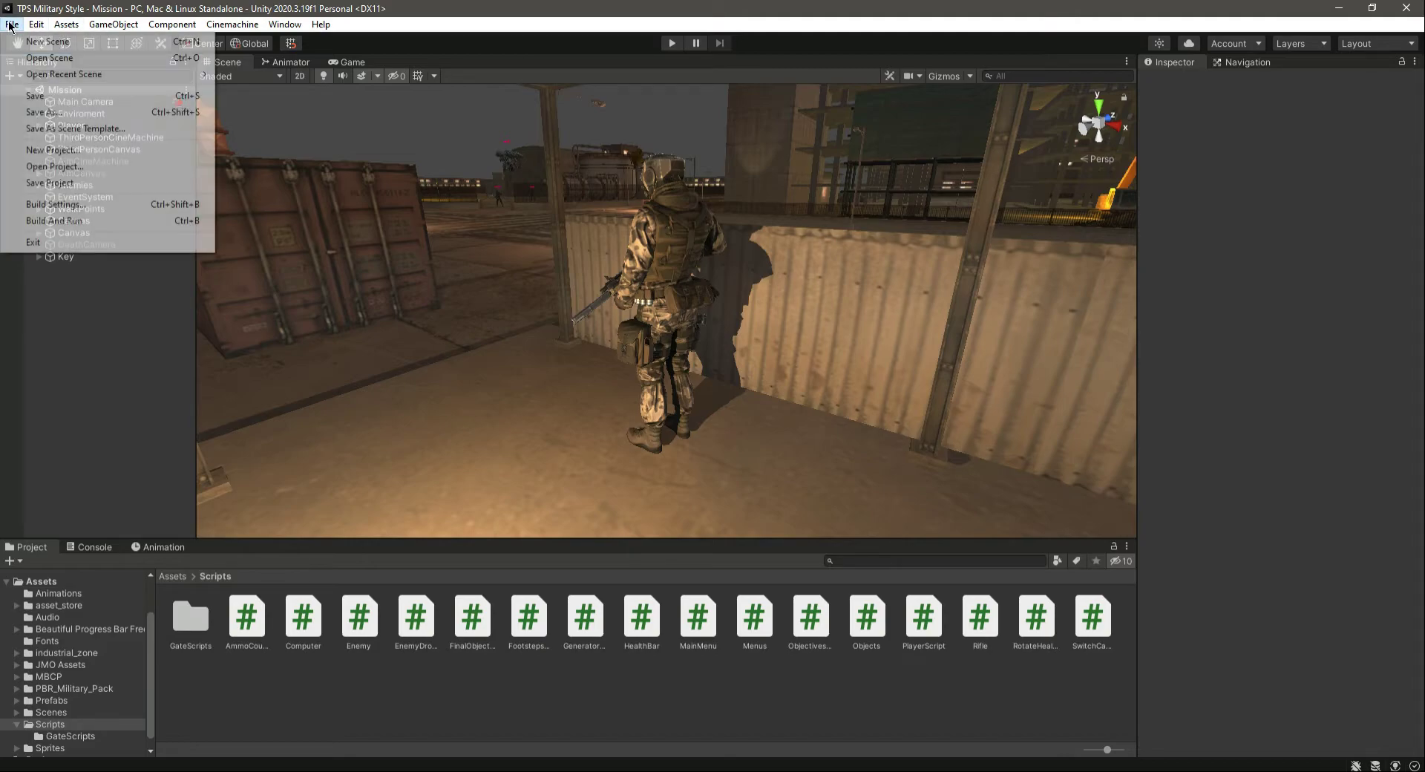
{"action": "left_click", "coordinate": [60, 205]}
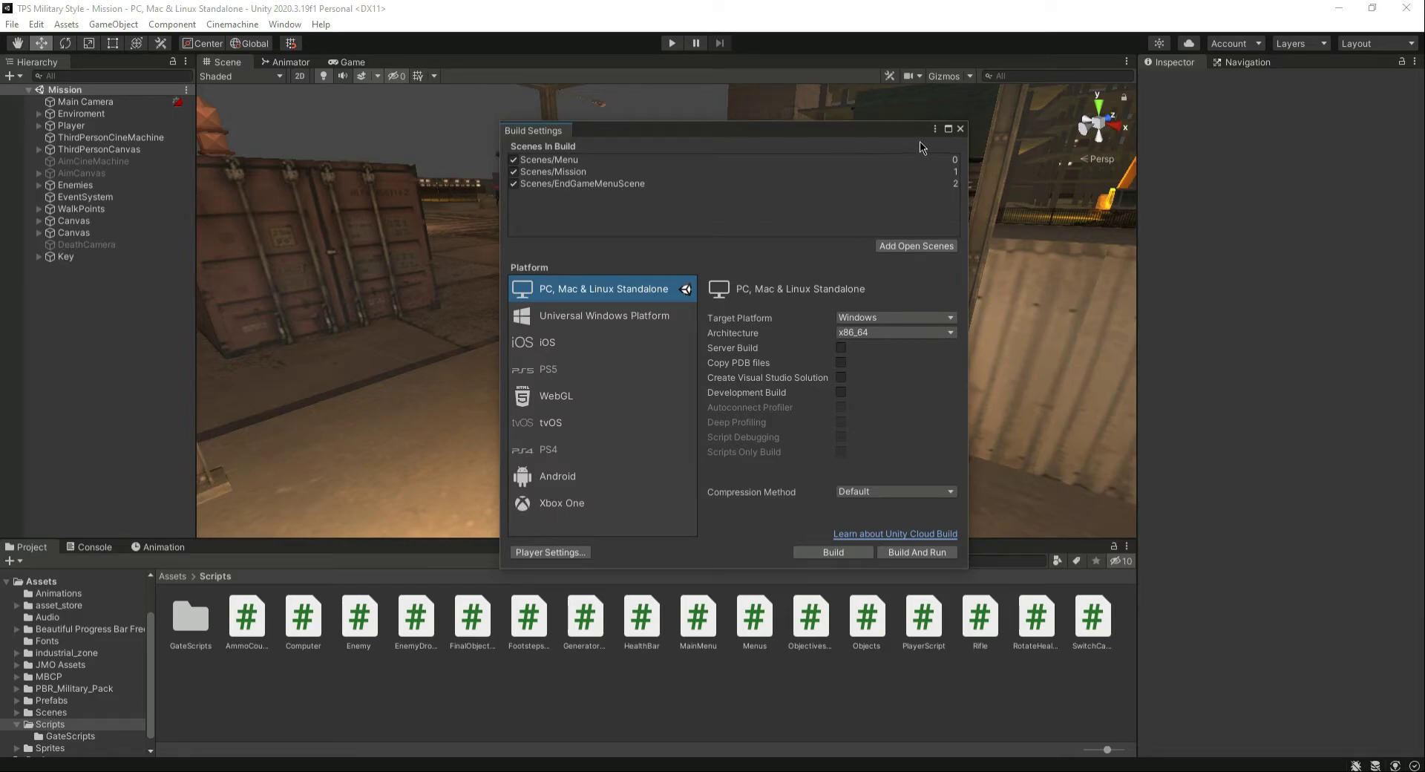
{"action": "left_click", "coordinate": [960, 130]}
Step: Collapse the Scripts folder and show the Scenes folder with EndGameMenuScene, Menu and Mission
{"action": "left_click", "coordinate": [472, 616]}
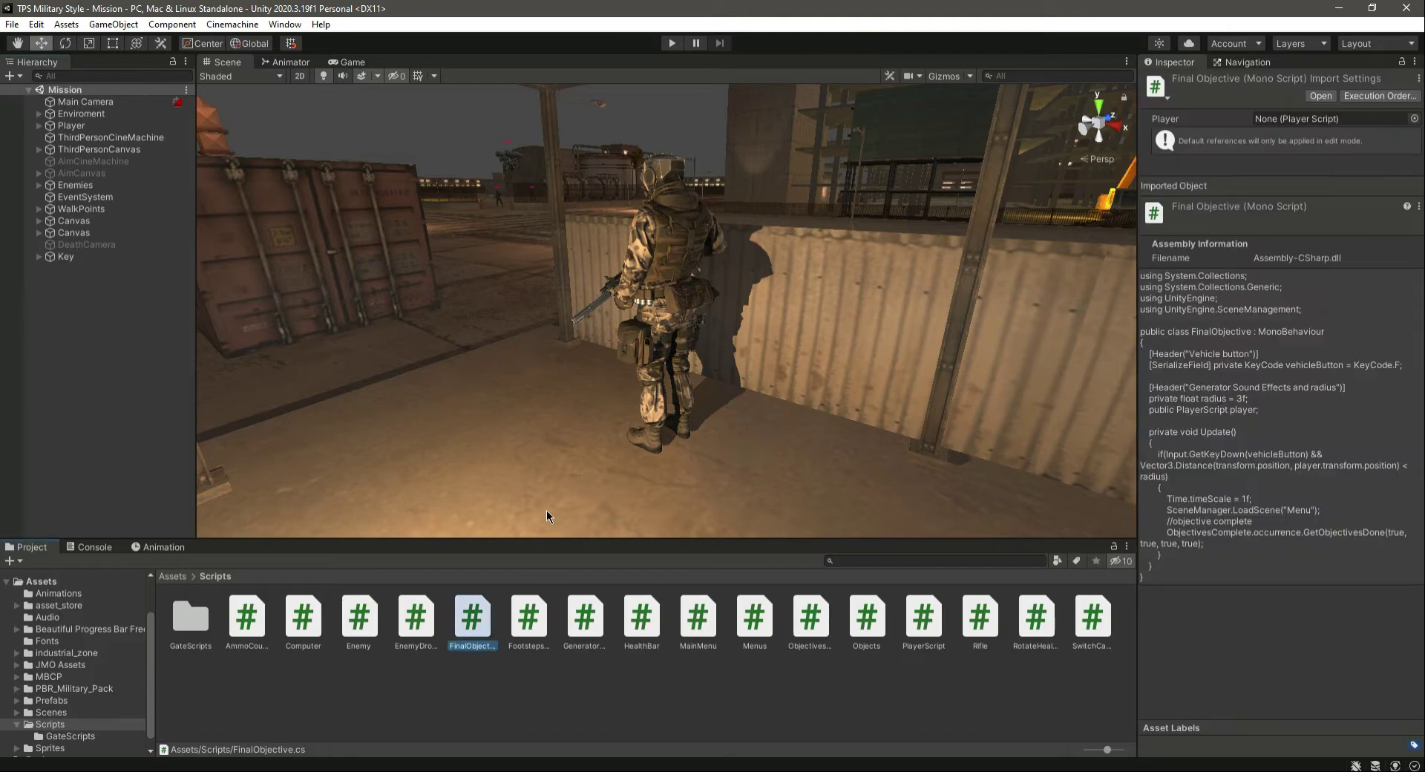
{"action": "left_click", "coordinate": [51, 712]}
{"action": "left_click", "coordinate": [17, 724]}
{"action": "left_click", "coordinate": [251, 622]}
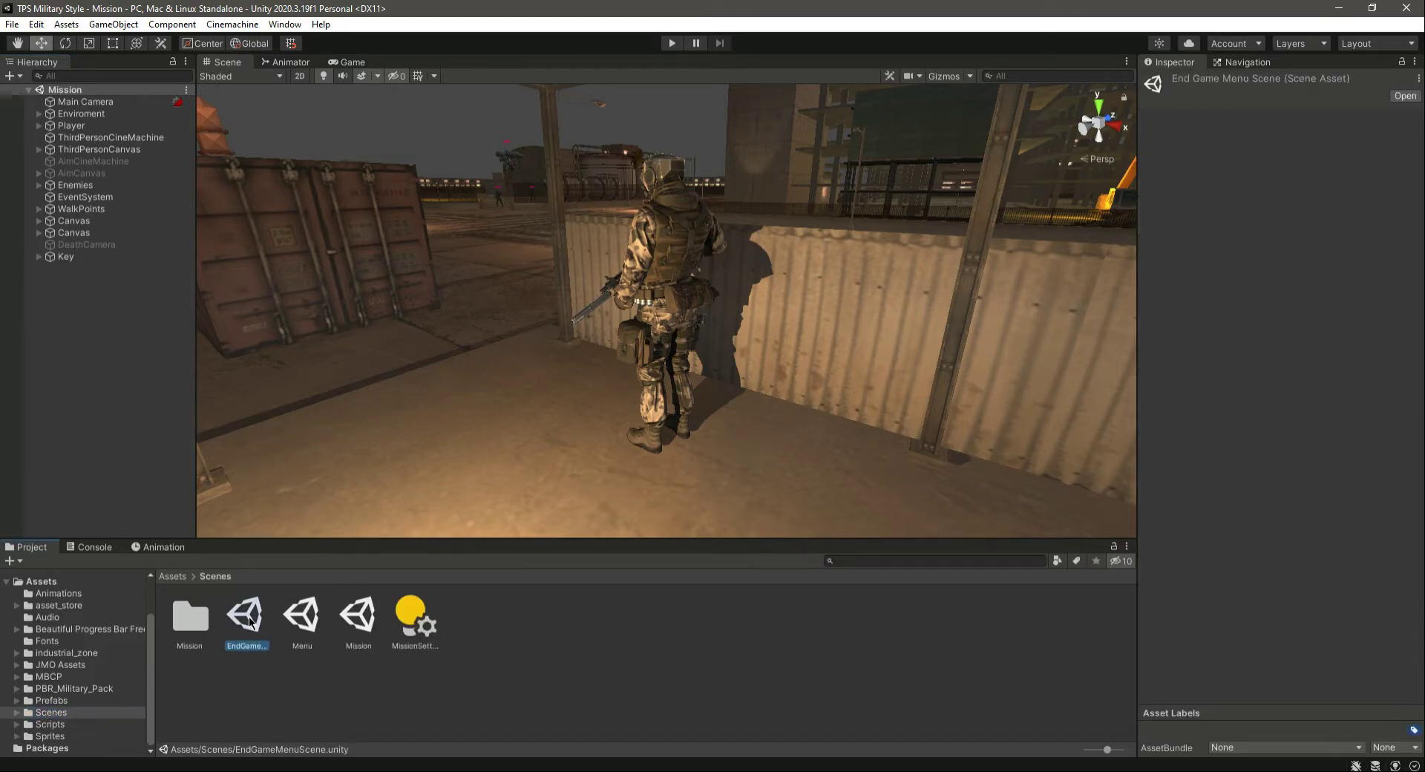
{"action": "left_click", "coordinate": [621, 619]}
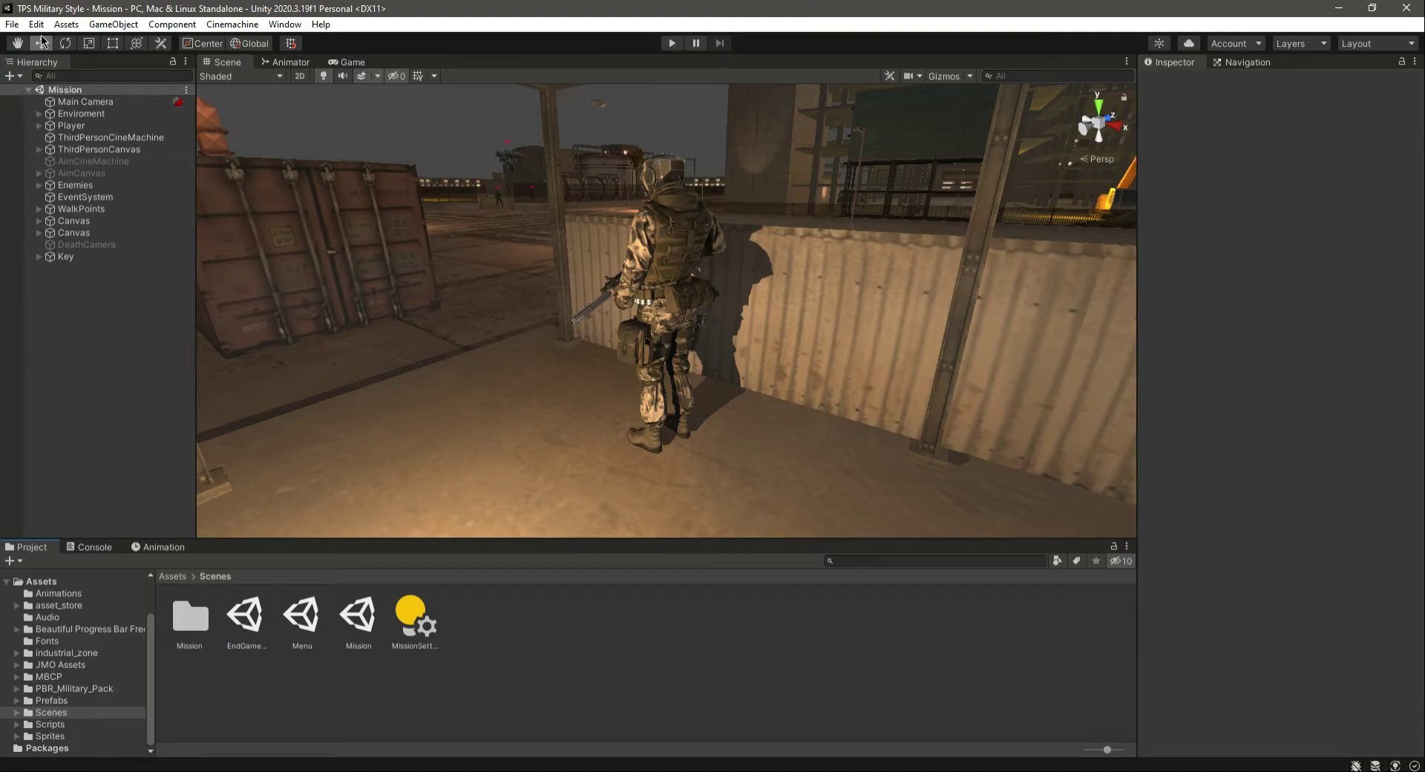
{"action": "left_click", "coordinate": [12, 25]}
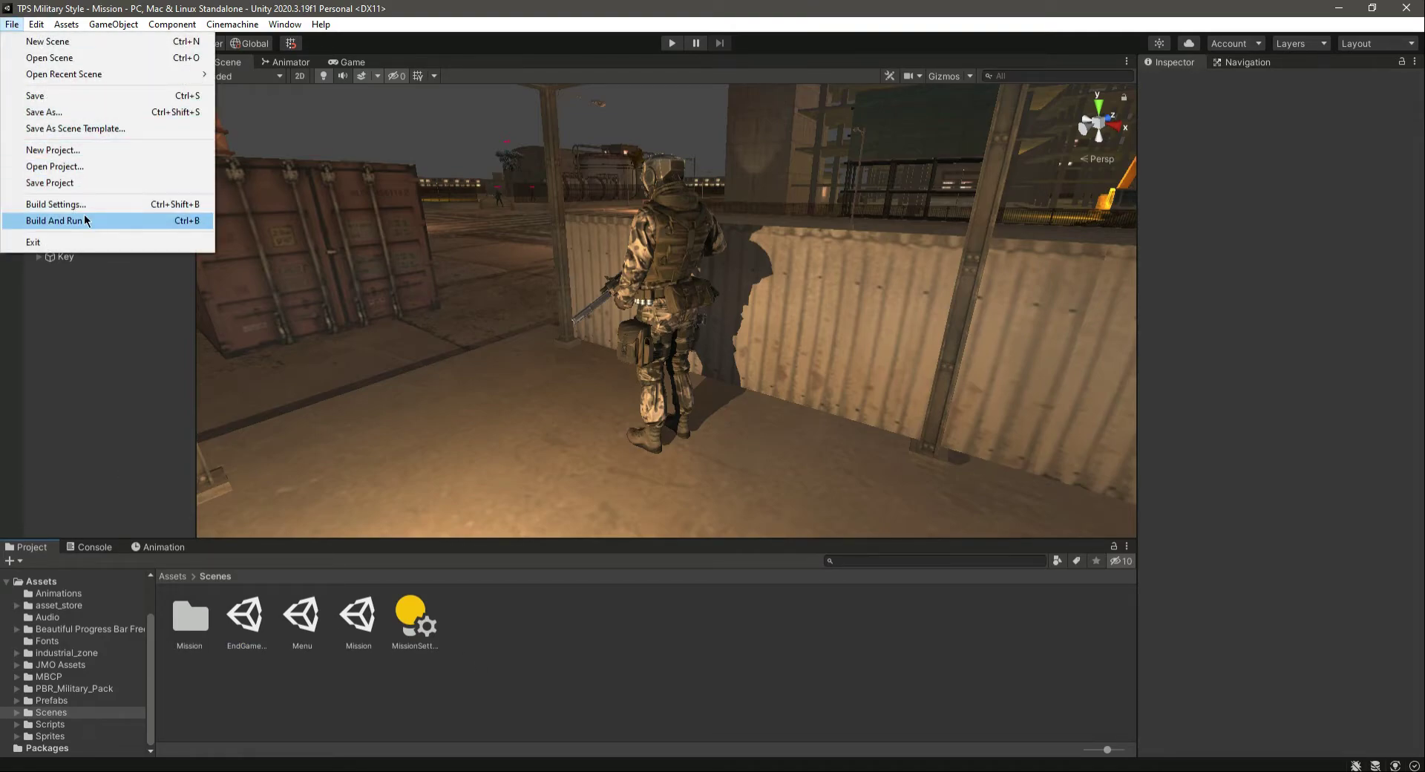
Step: Compare Android and WebGL, then keep PC, Mac & Linux Standalone targeting Windows
{"action": "left_click", "coordinate": [55, 204]}
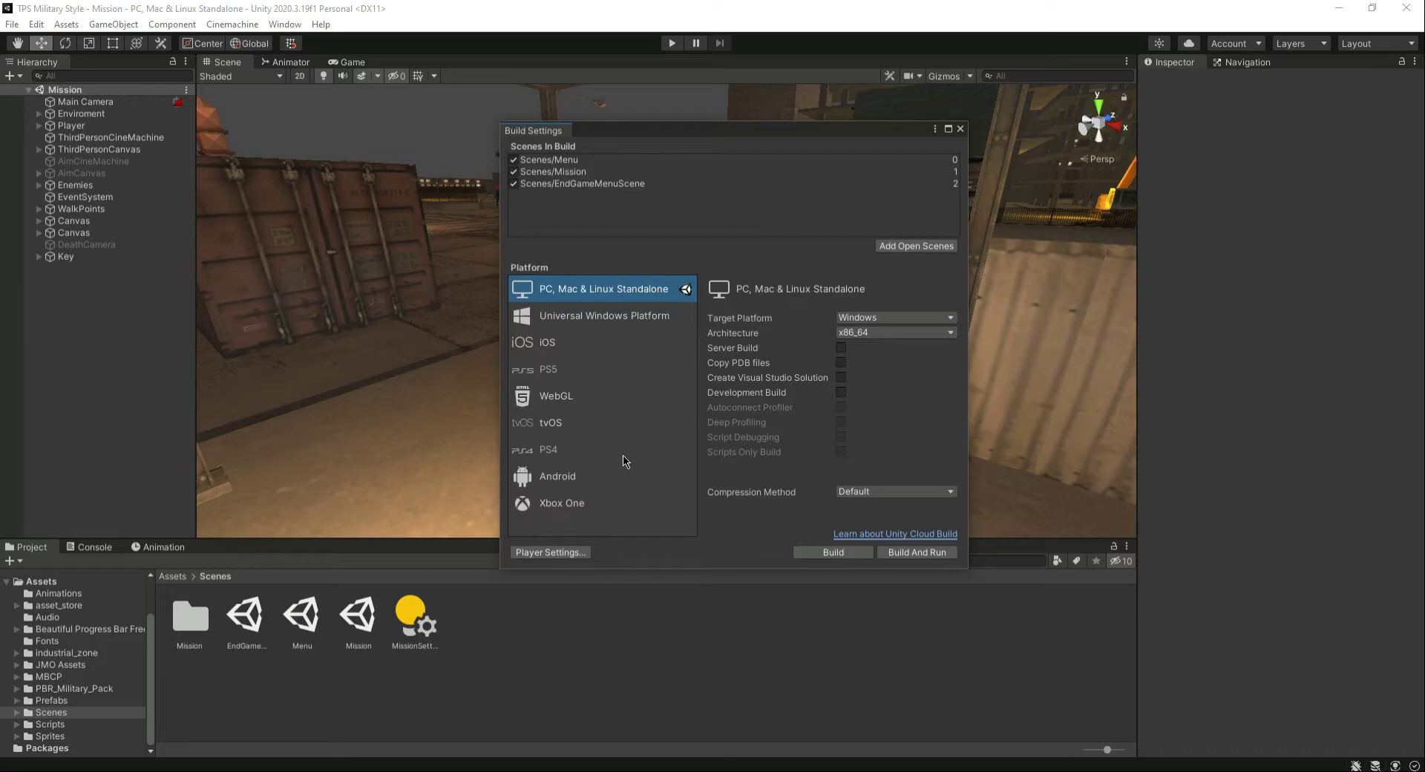
{"action": "left_click", "coordinate": [559, 478]}
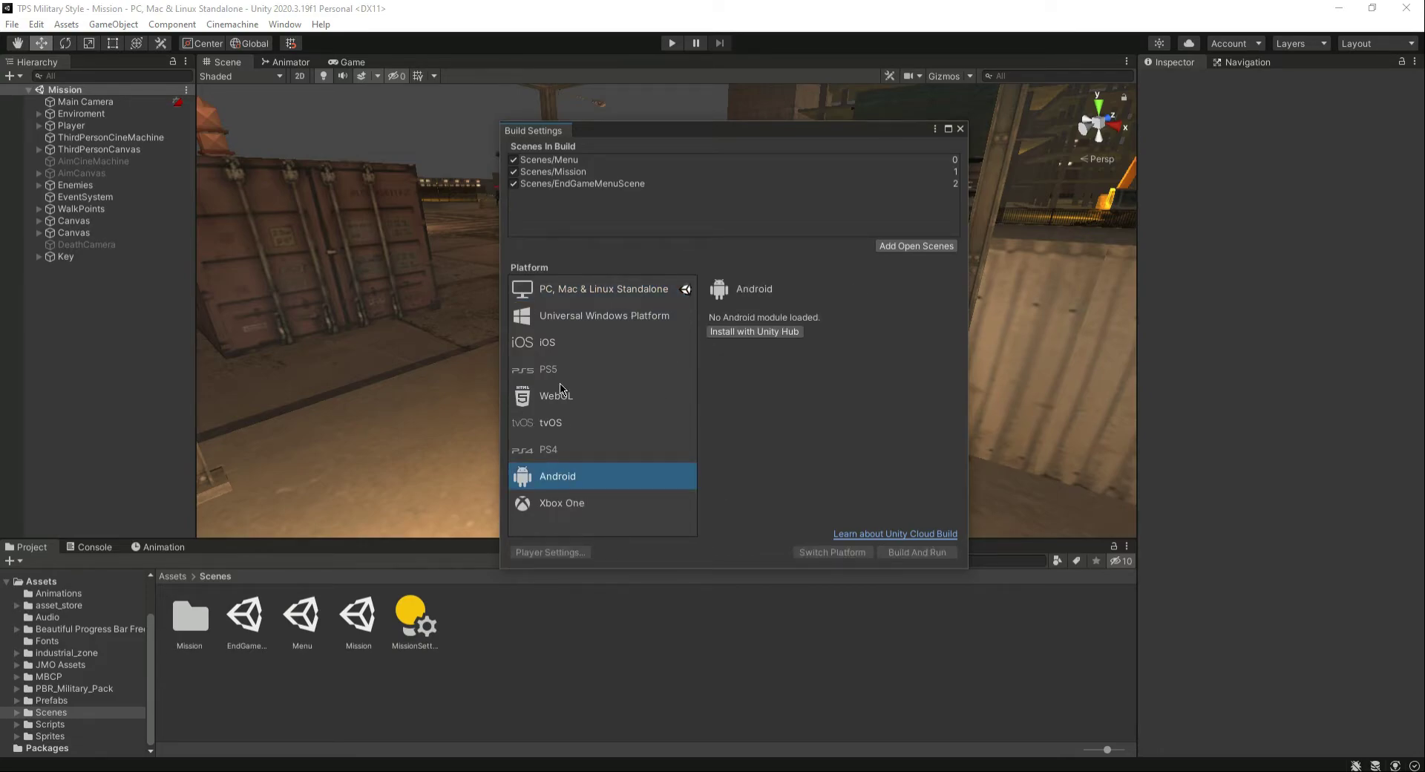
{"action": "left_click", "coordinate": [576, 295]}
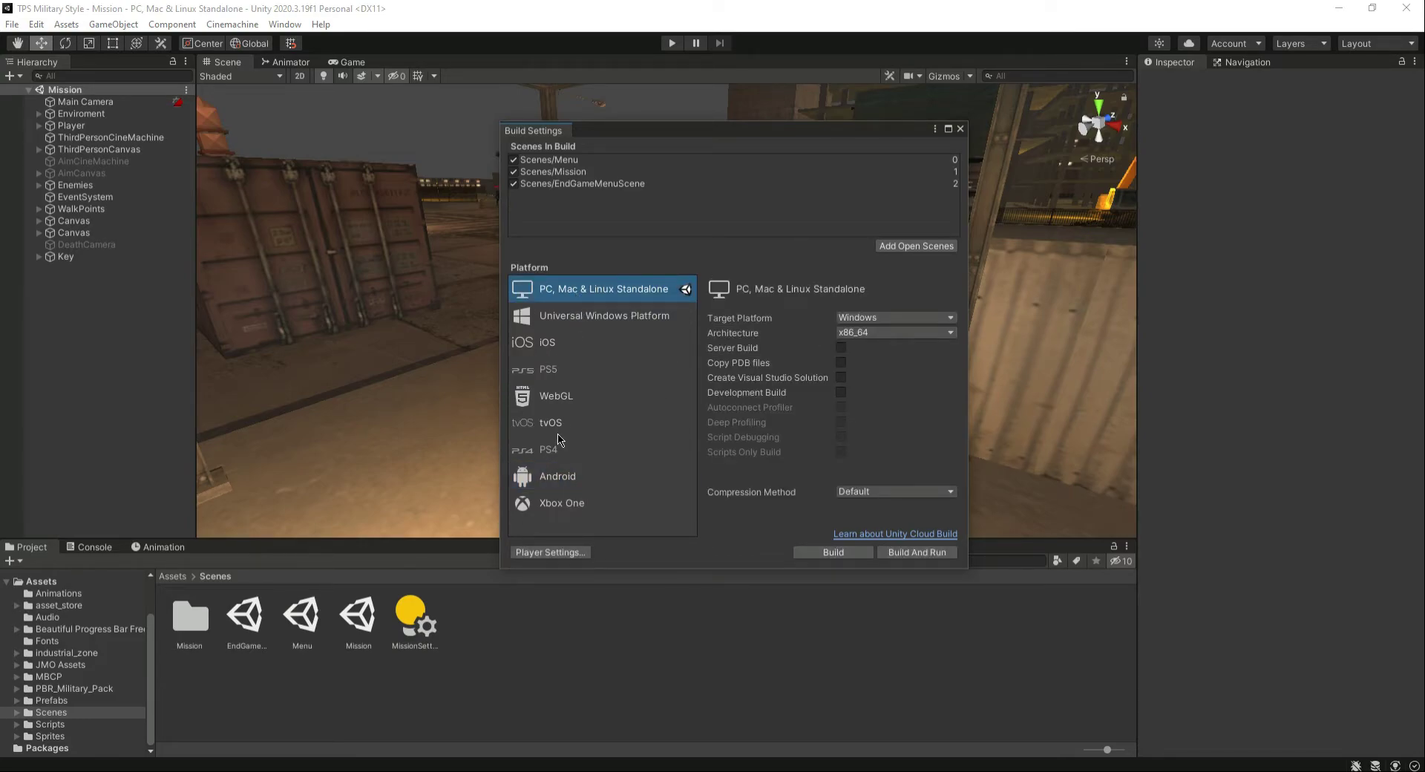
{"action": "left_click", "coordinate": [560, 403]}
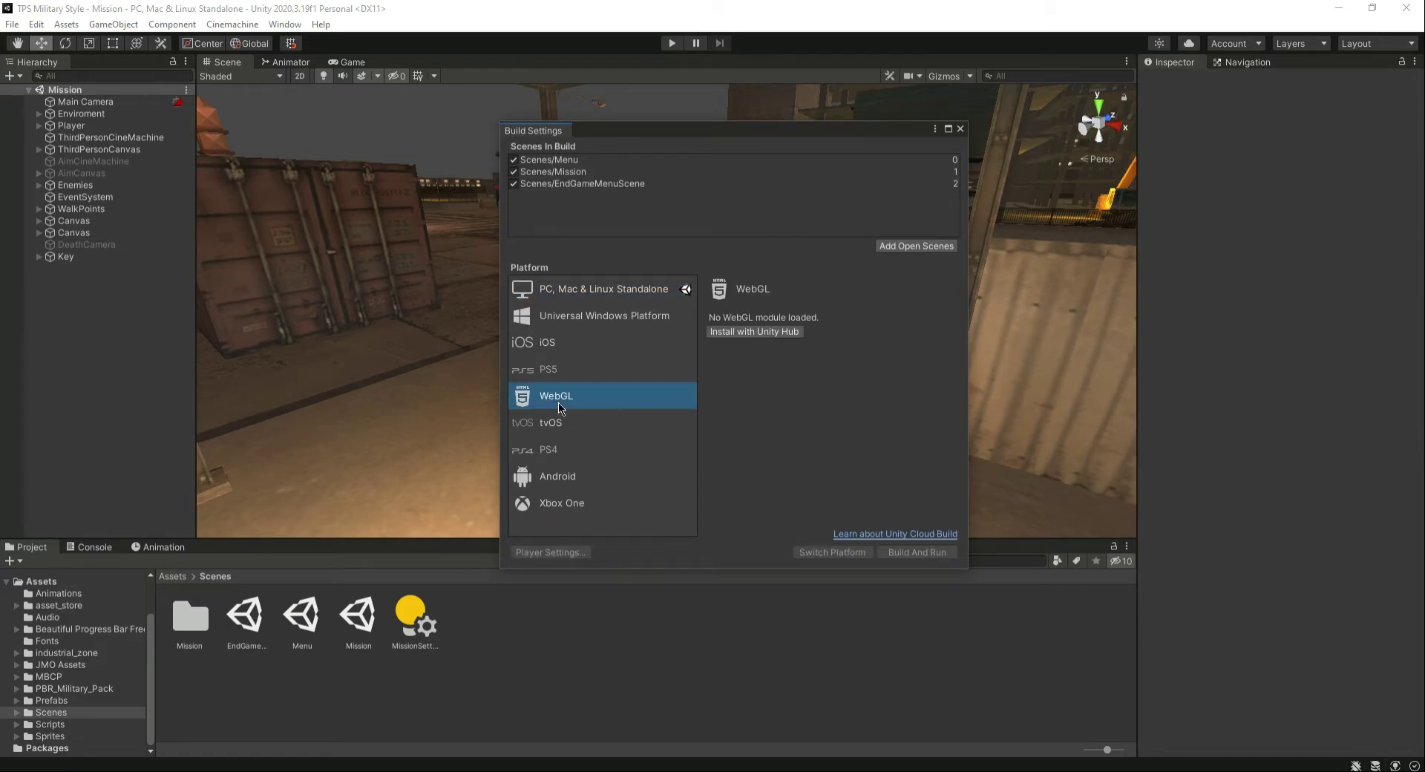
{"action": "left_click", "coordinate": [598, 300]}
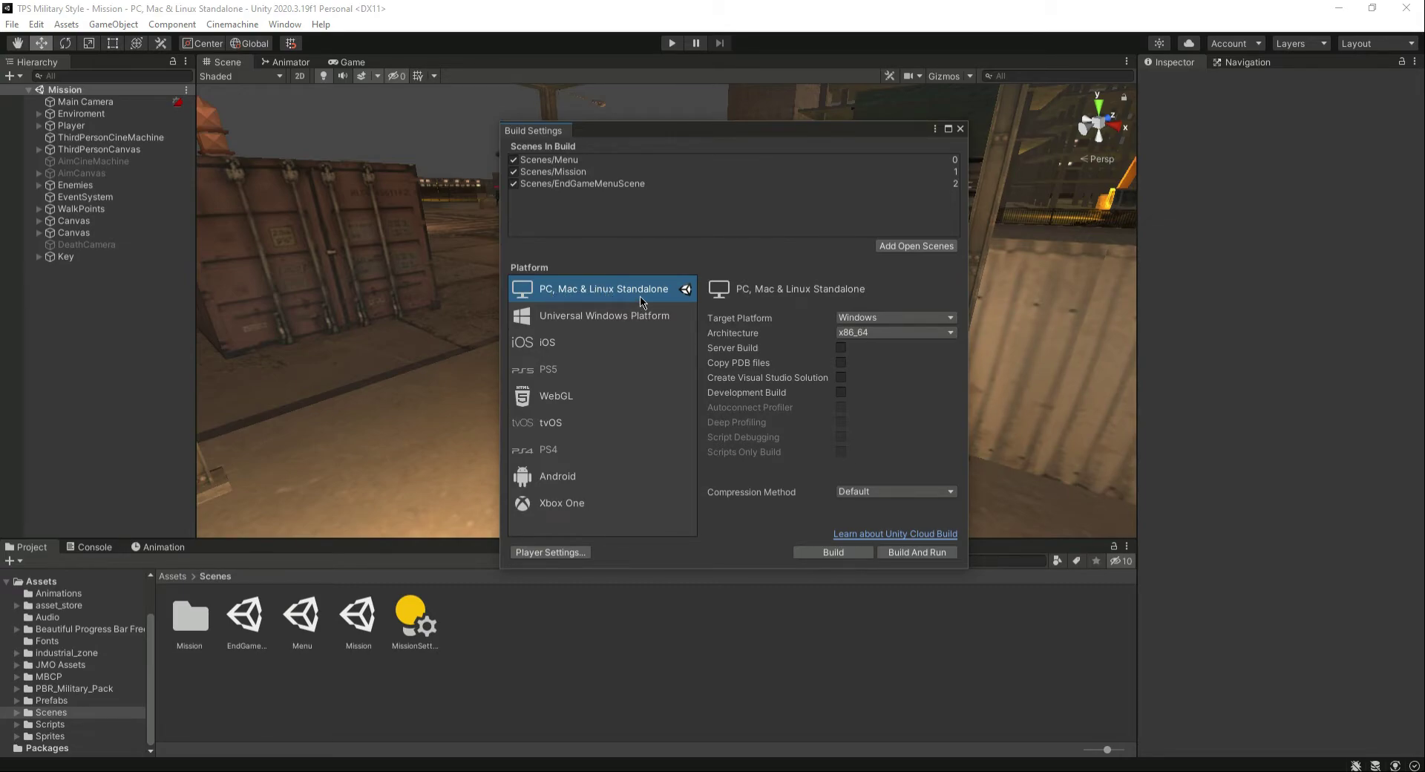
{"action": "left_click", "coordinate": [881, 319]}
{"action": "left_click", "coordinate": [861, 331]}
{"action": "left_click", "coordinate": [923, 493]}
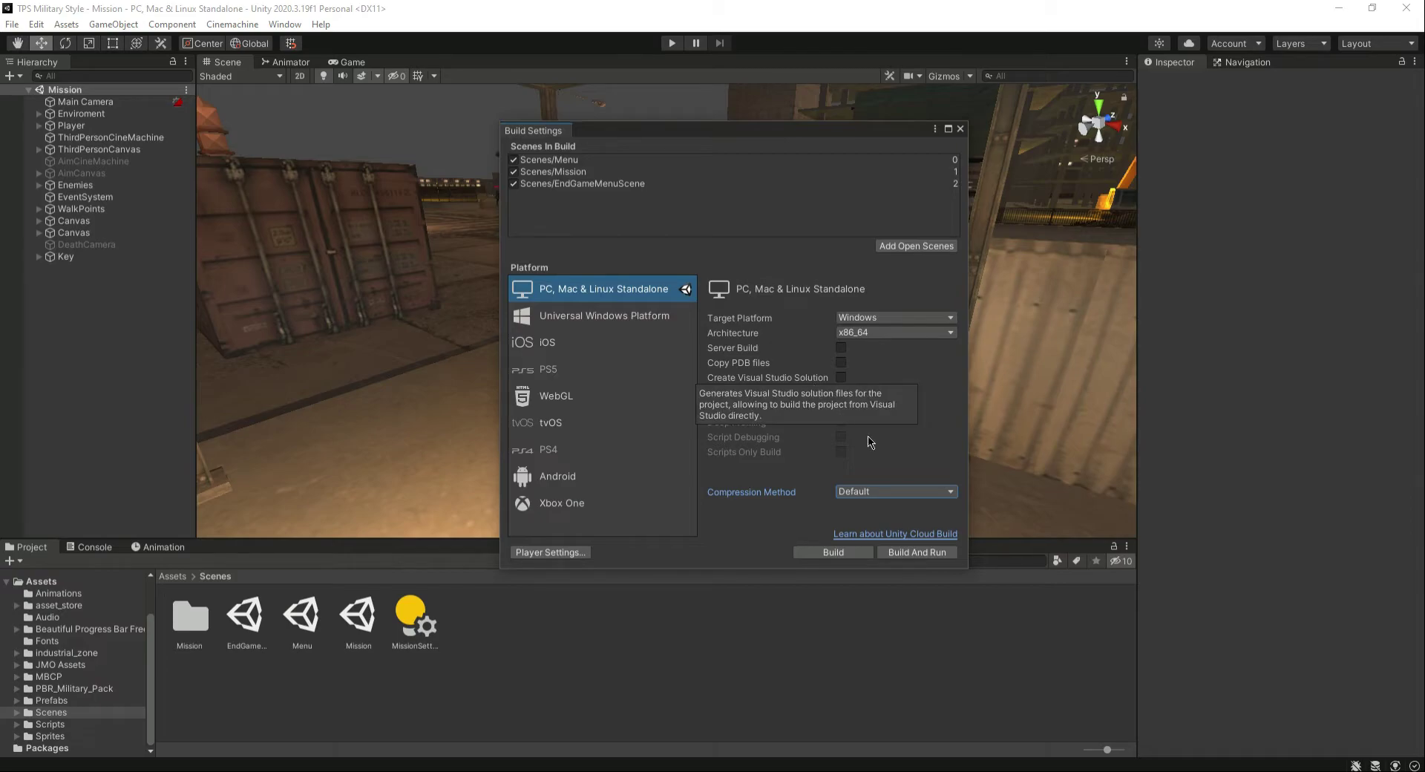
Step: Set Company Name to WeCodeIT, keeping Product Name TPS Military Style and Version 0.1
{"action": "left_click", "coordinate": [550, 552]}
{"action": "left_click", "coordinate": [223, 256]}
{"action": "left_click", "coordinate": [717, 180]}
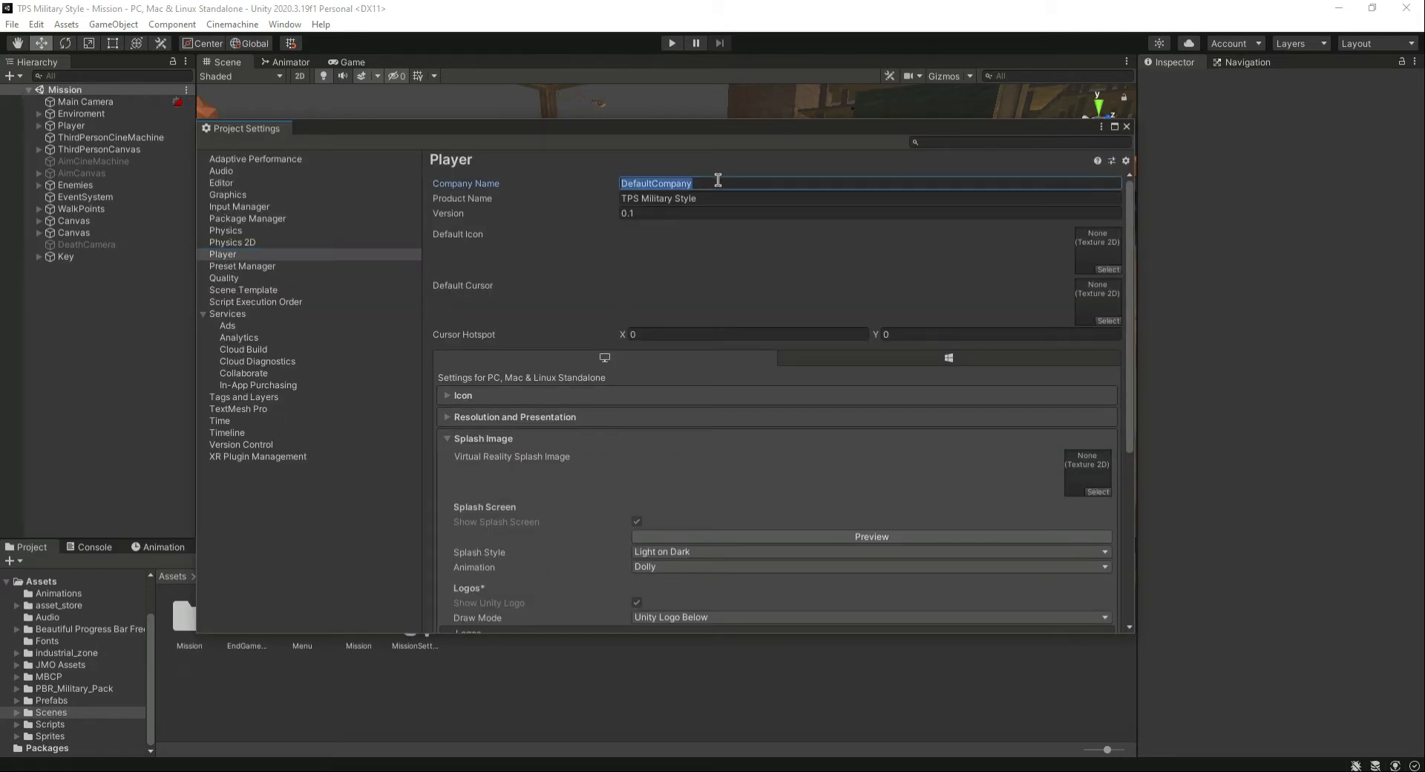
{"action": "type", "text": "WeCodeIT"}
{"action": "left_click", "coordinate": [749, 197]}
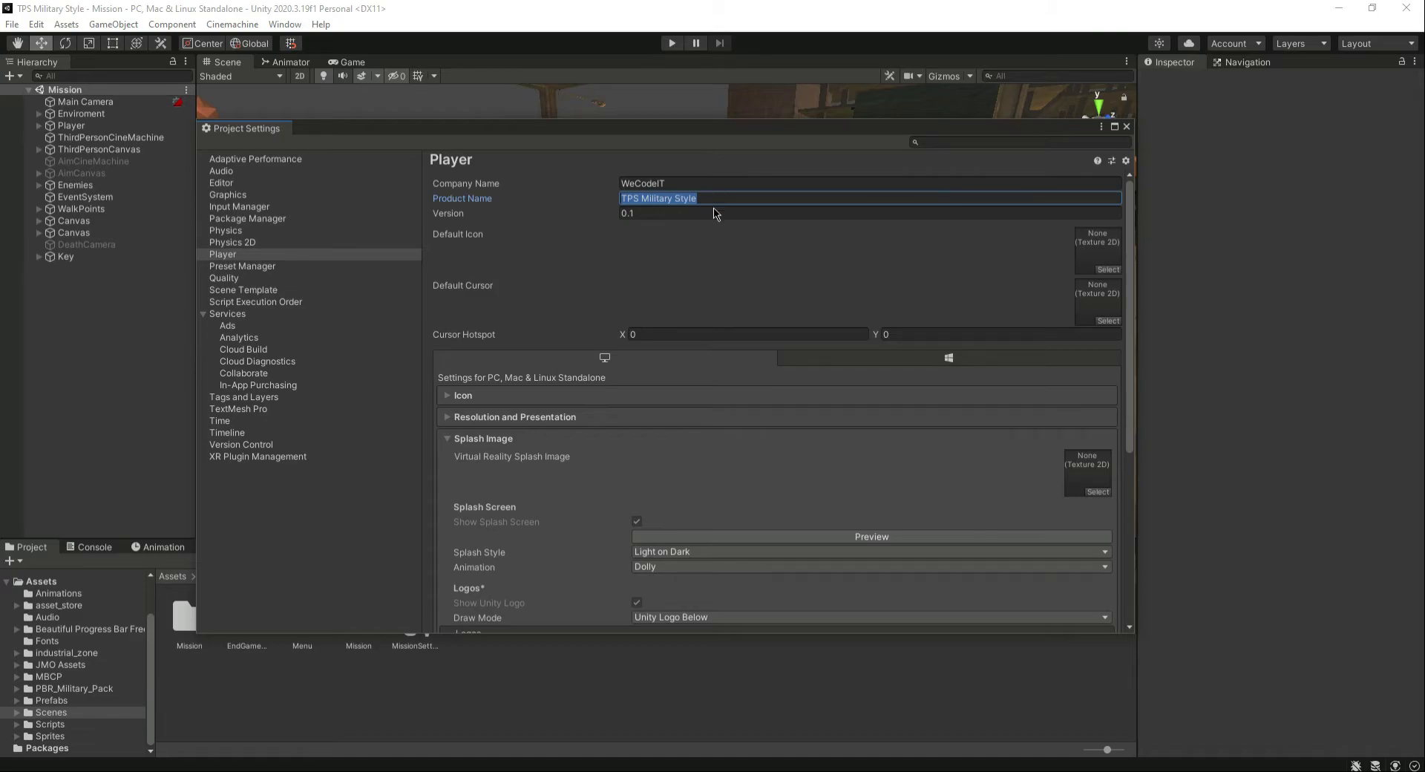
{"action": "left_click", "coordinate": [662, 213]}
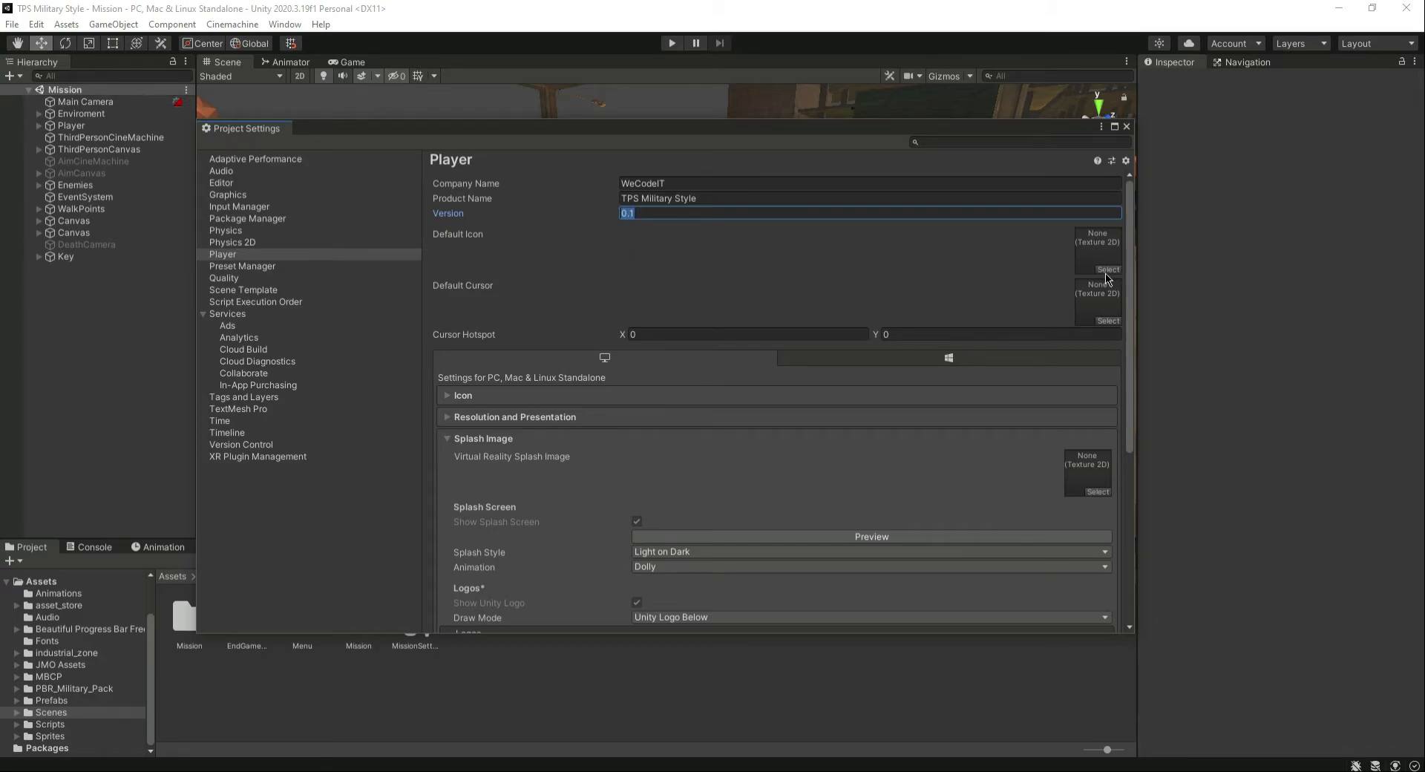
{"action": "left_click_drag", "start_coordinate": [996, 133], "coordinate": [1033, 115]}
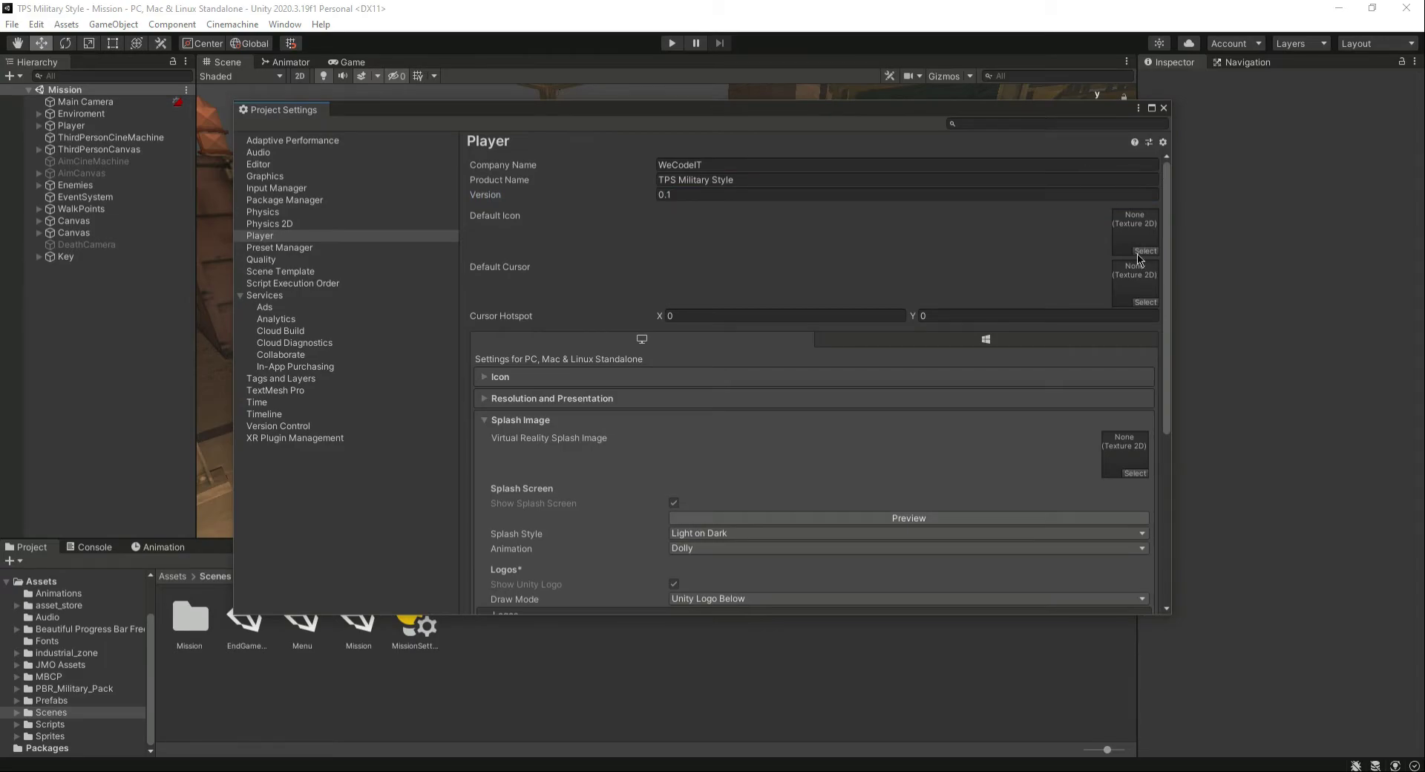
Step: Assign the PlayerProfile sprite from Sprites as the Default Icon and check the standalone icon sizes
{"action": "left_click", "coordinate": [60, 736]}
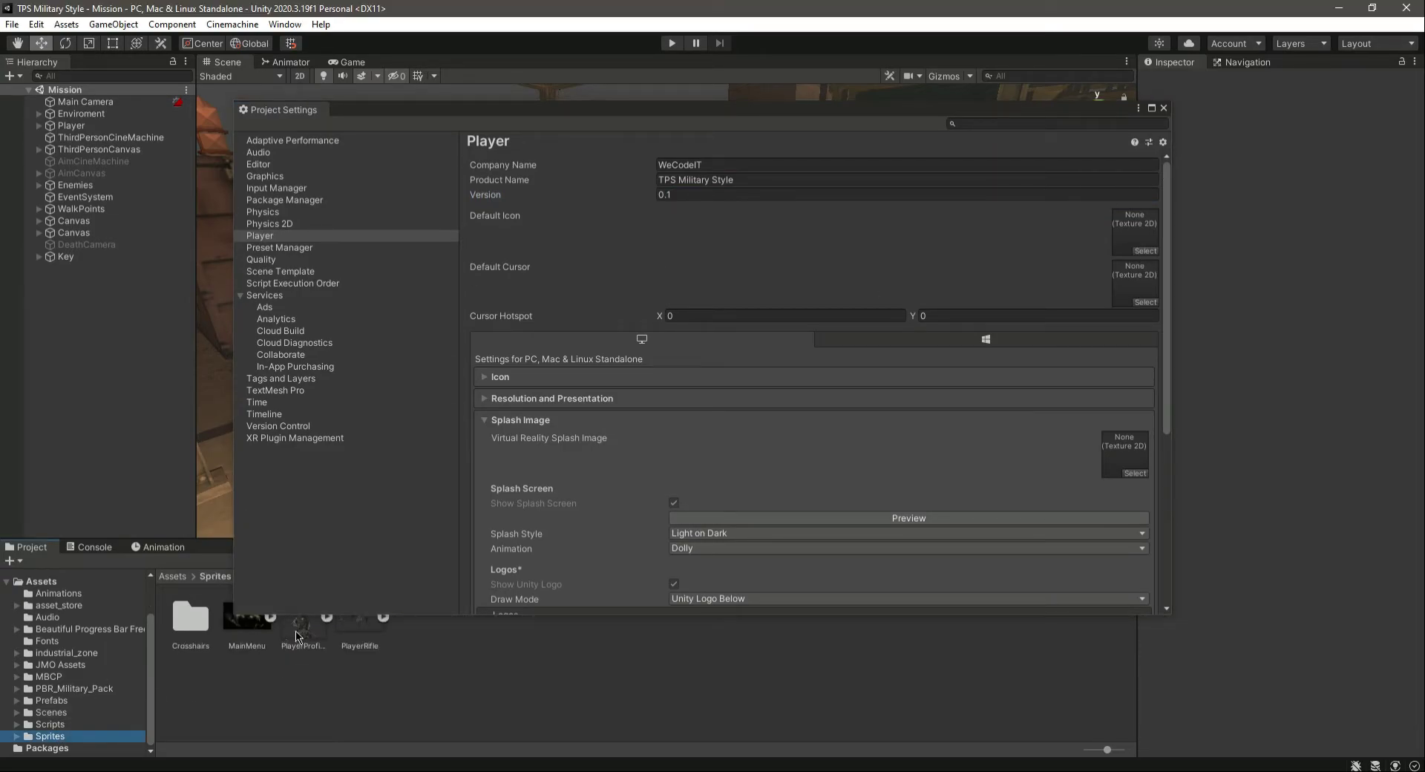
{"action": "left_click_drag", "start_coordinate": [299, 633], "coordinate": [1135, 231]}
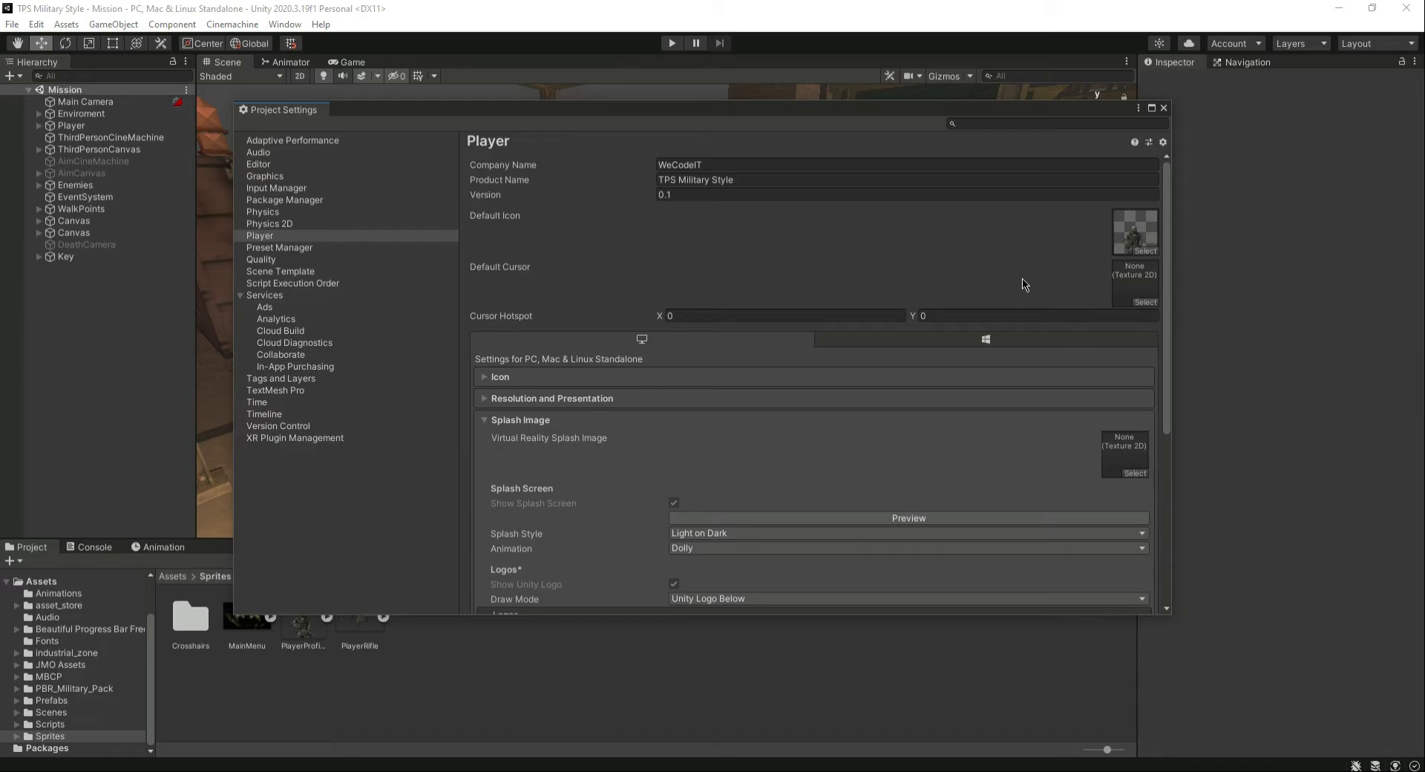
{"action": "left_click", "coordinate": [487, 377]}
{"action": "scroll", "coordinate": [736, 457], "scroll_direction": "down", "scroll_amount": 3}
{"action": "scroll", "coordinate": [735, 457], "scroll_direction": "down", "scroll_amount": 3}
{"action": "scroll", "coordinate": [713, 438], "scroll_direction": "up", "scroll_amount": 3}
{"action": "left_click", "coordinate": [486, 245]}
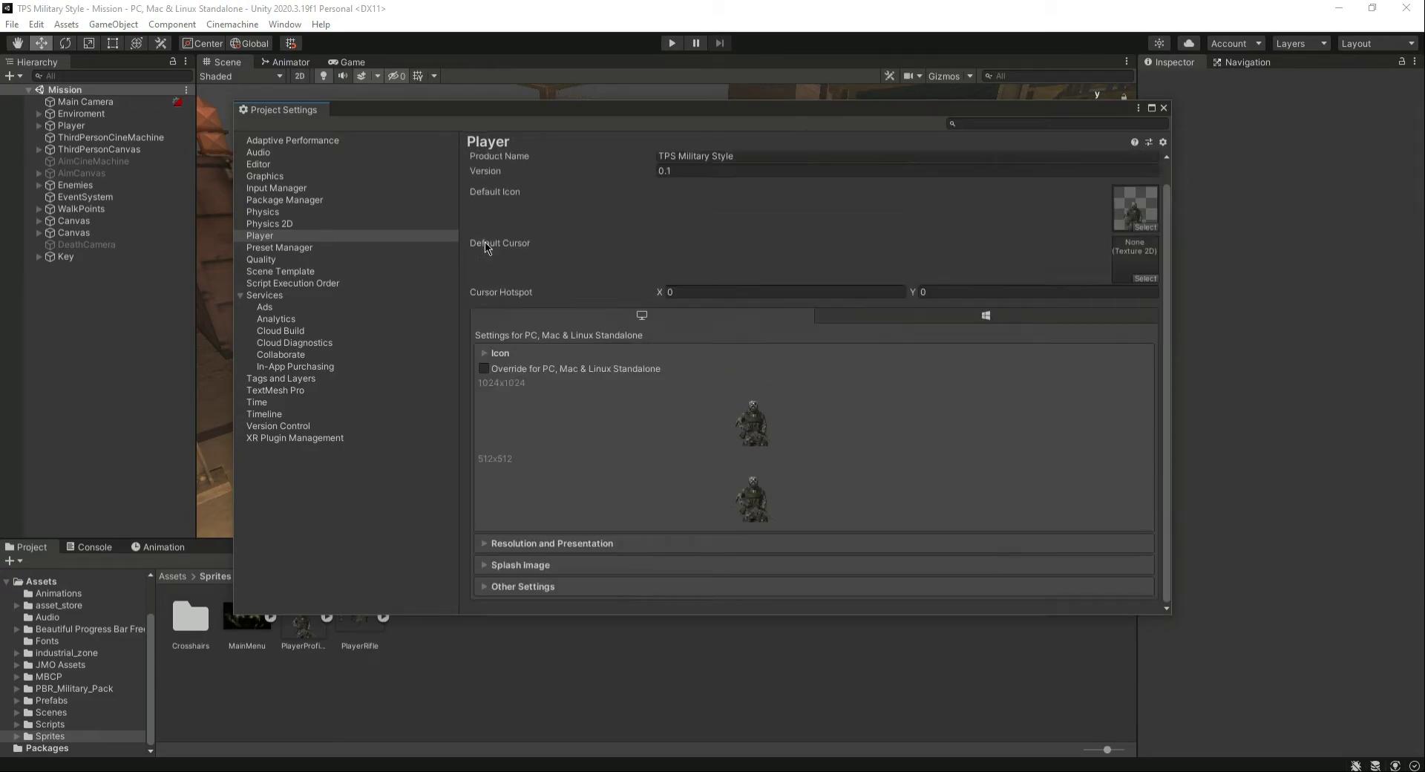
Step: Set Fullscreen Mode to Fullscreen Window and enable Resizable Window
{"action": "left_click", "coordinate": [481, 398]}
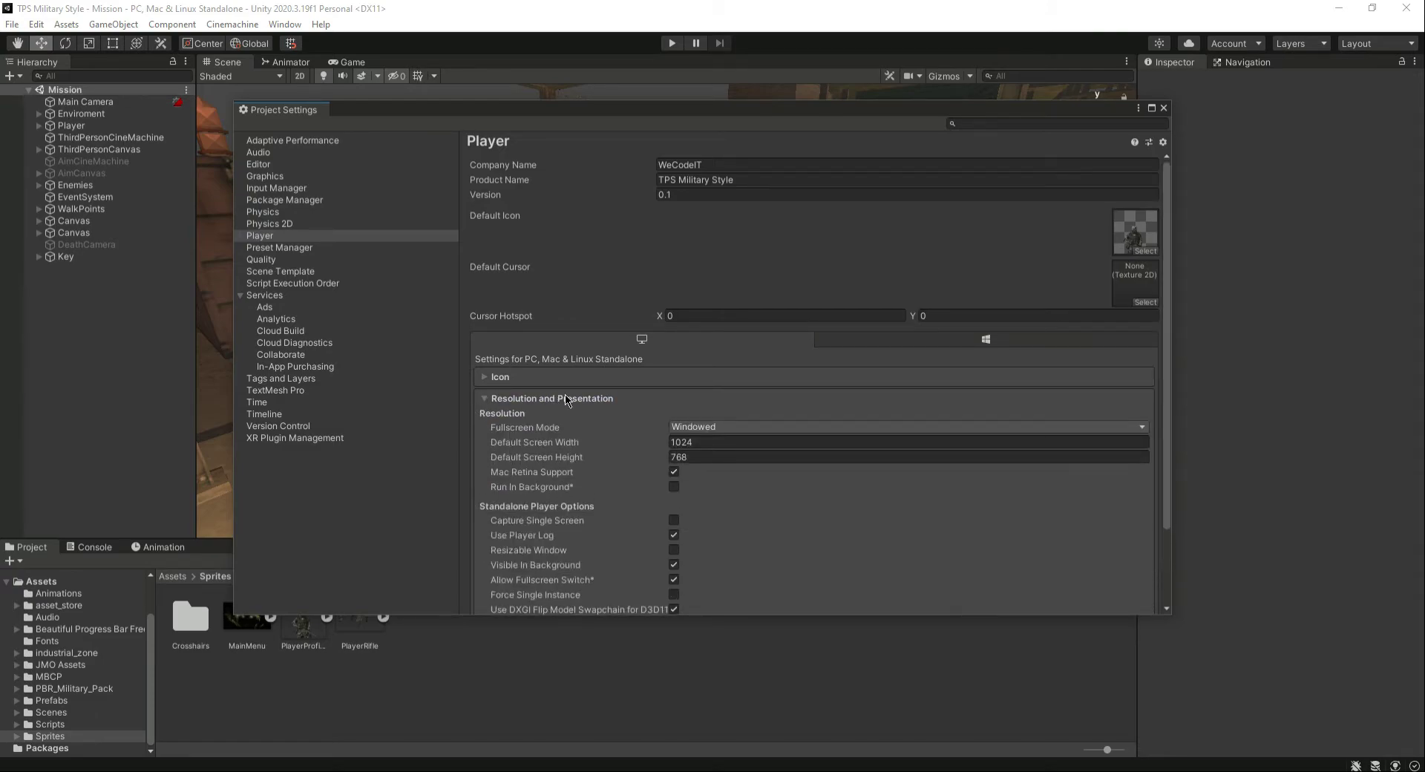
{"action": "scroll", "coordinate": [760, 440], "scroll_direction": "down", "scroll_amount": 2}
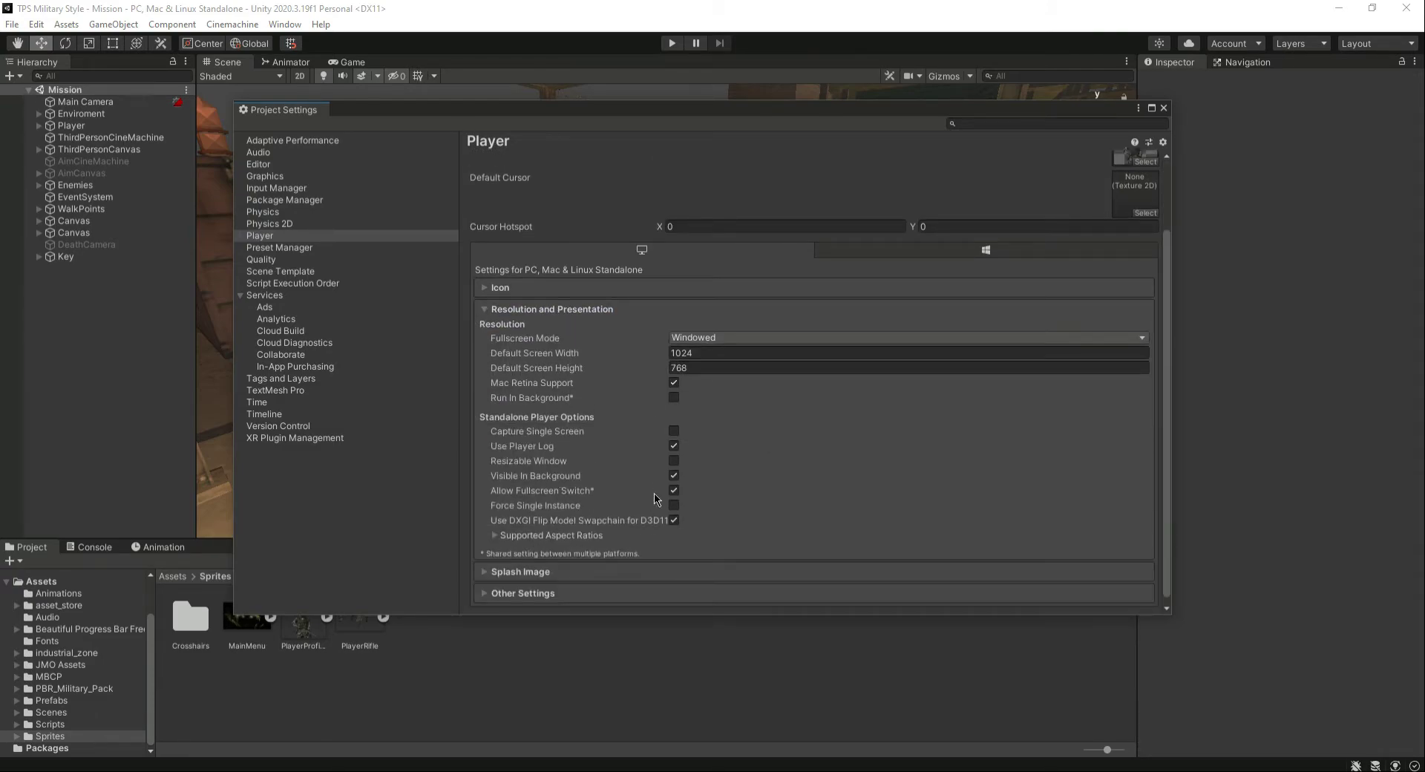
{"action": "left_click", "coordinate": [714, 340]}
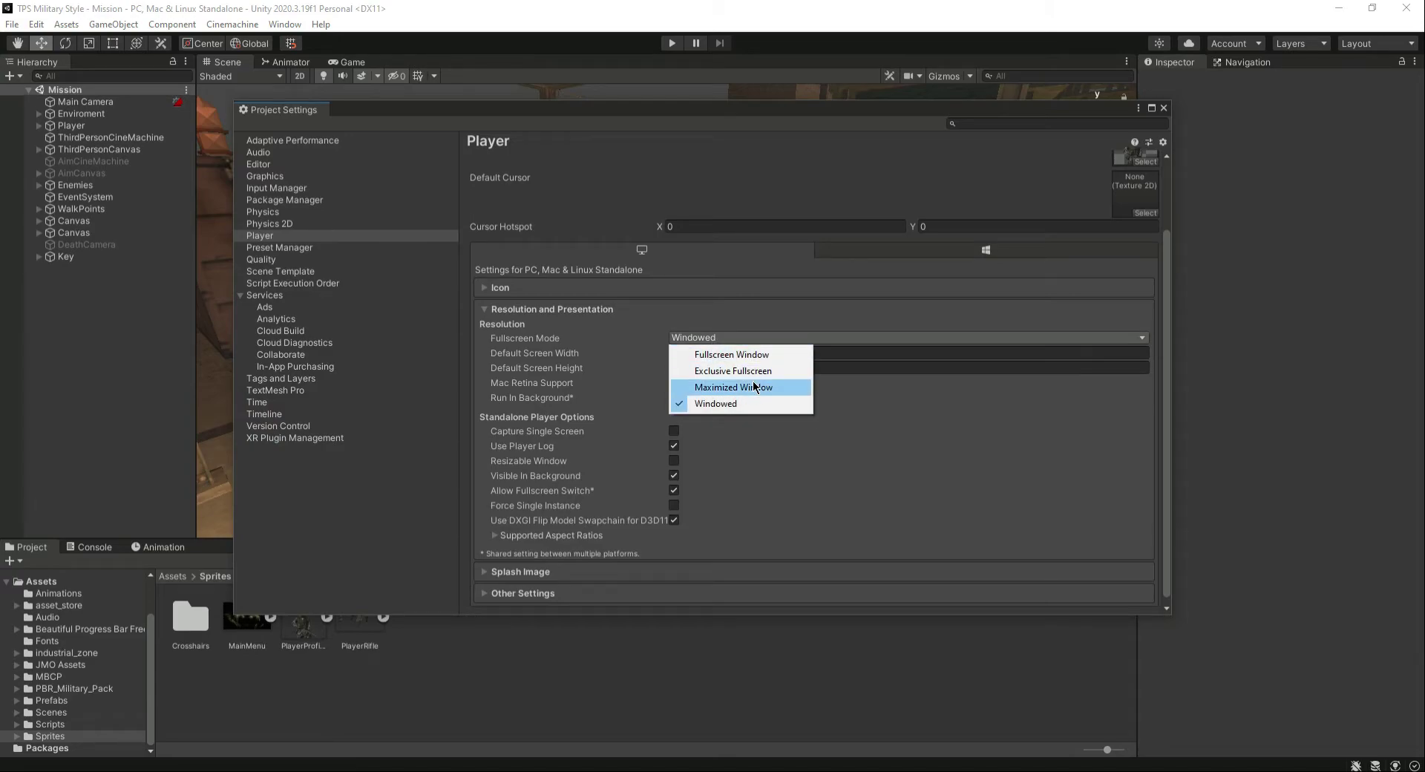
{"action": "left_click", "coordinate": [749, 355]}
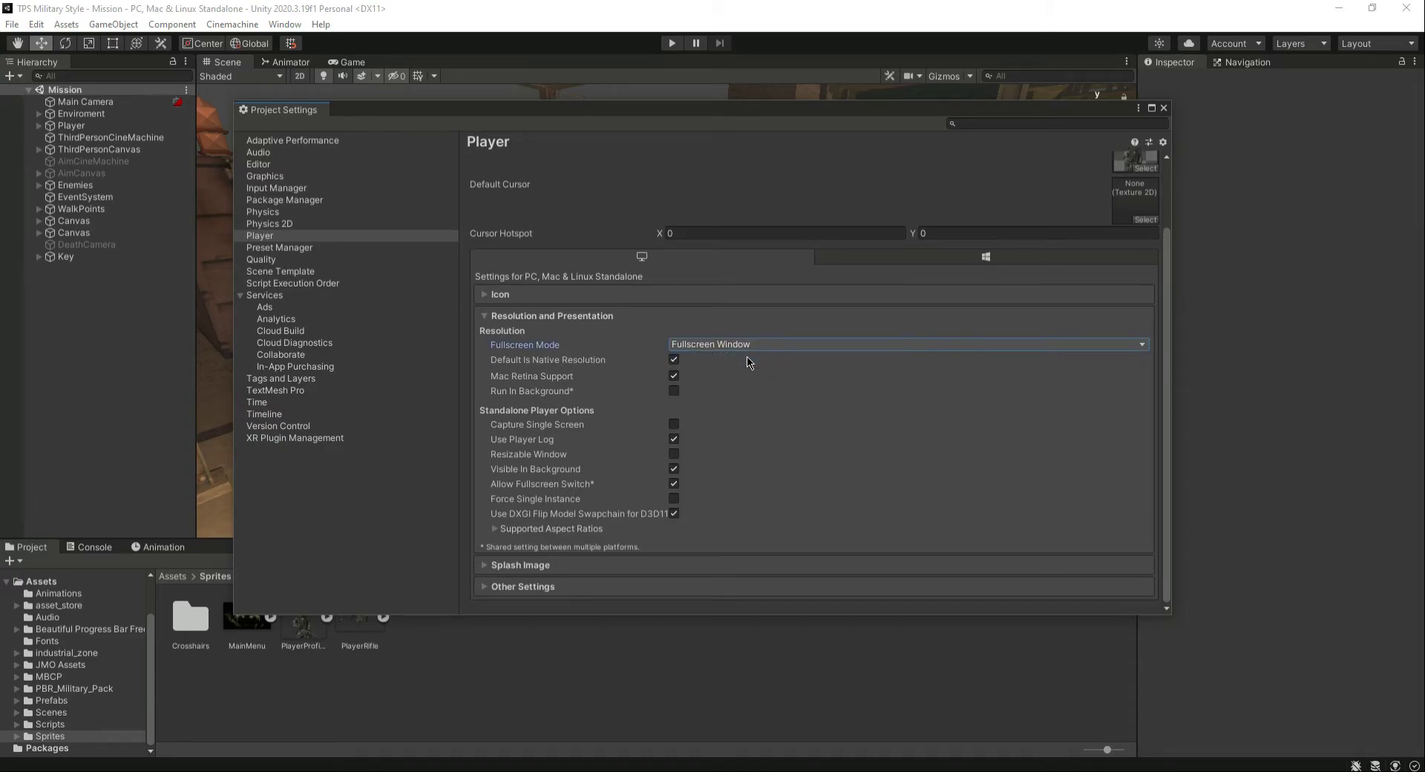
{"action": "left_click", "coordinate": [755, 347]}
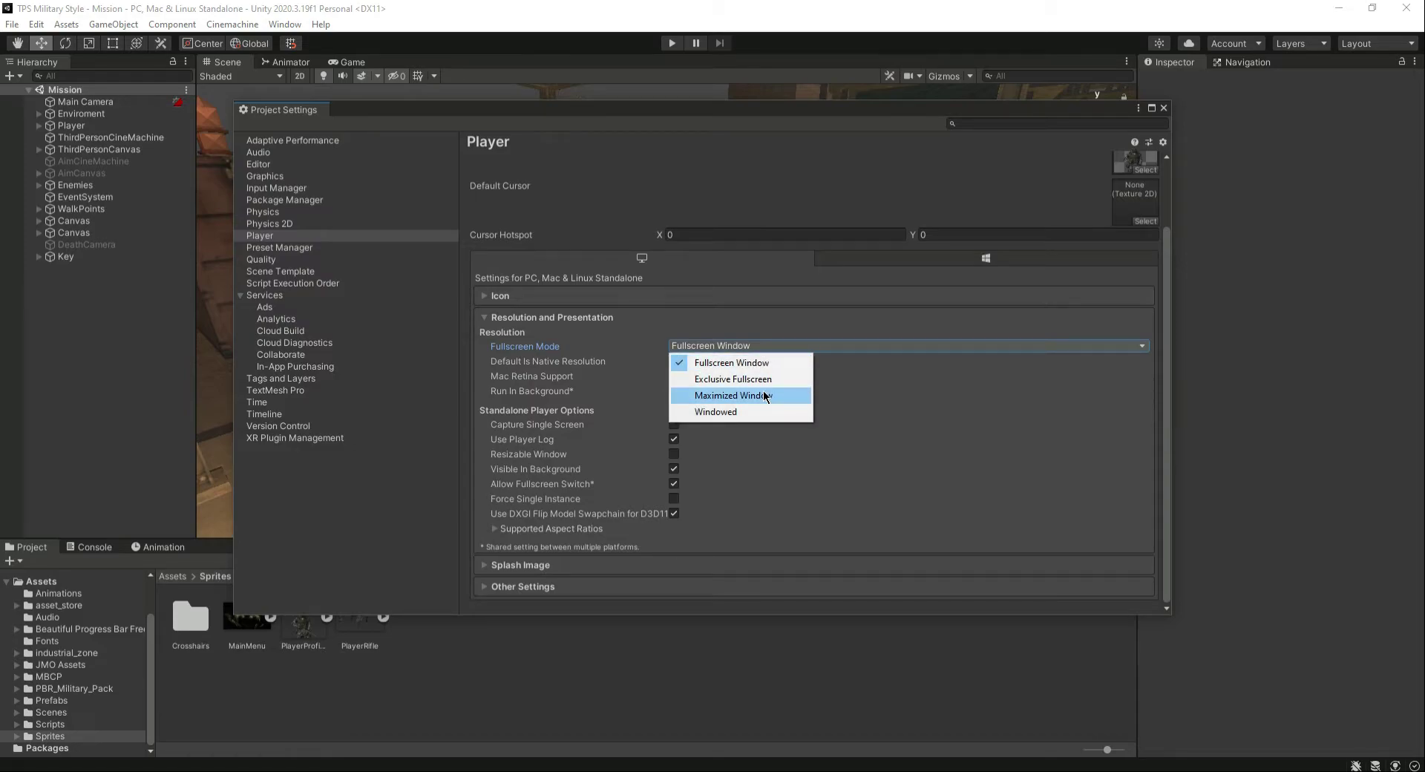
{"action": "left_click", "coordinate": [968, 381]}
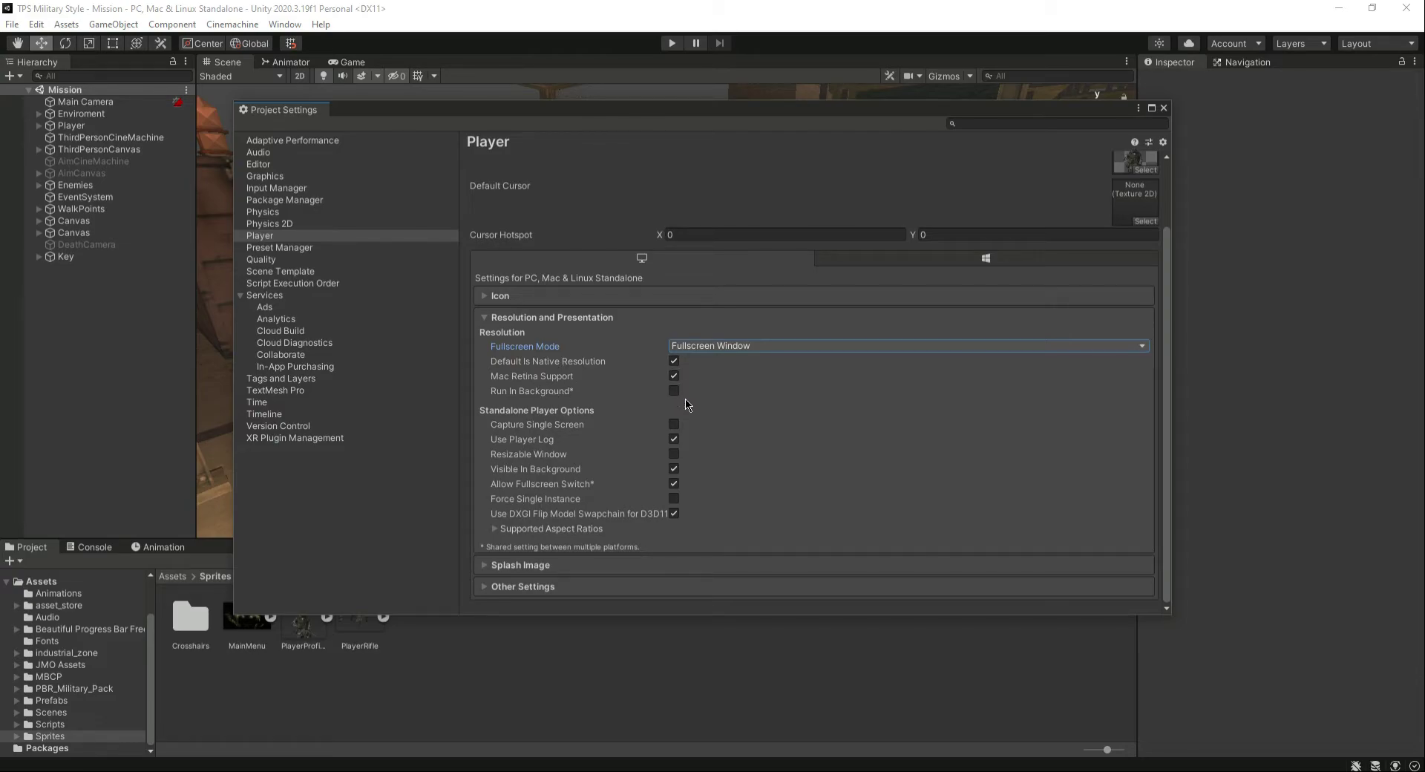
{"action": "left_click", "coordinate": [674, 454]}
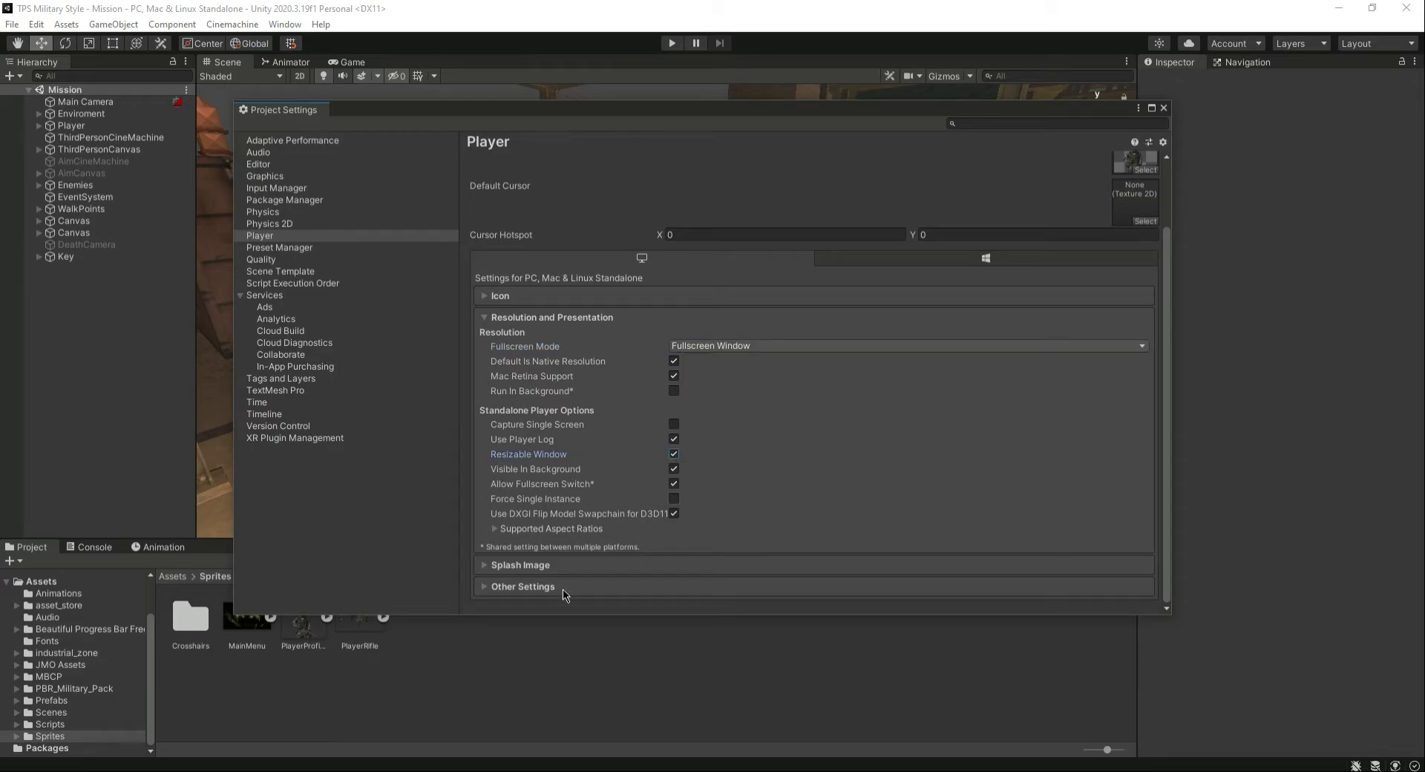
{"action": "left_click", "coordinate": [490, 566]}
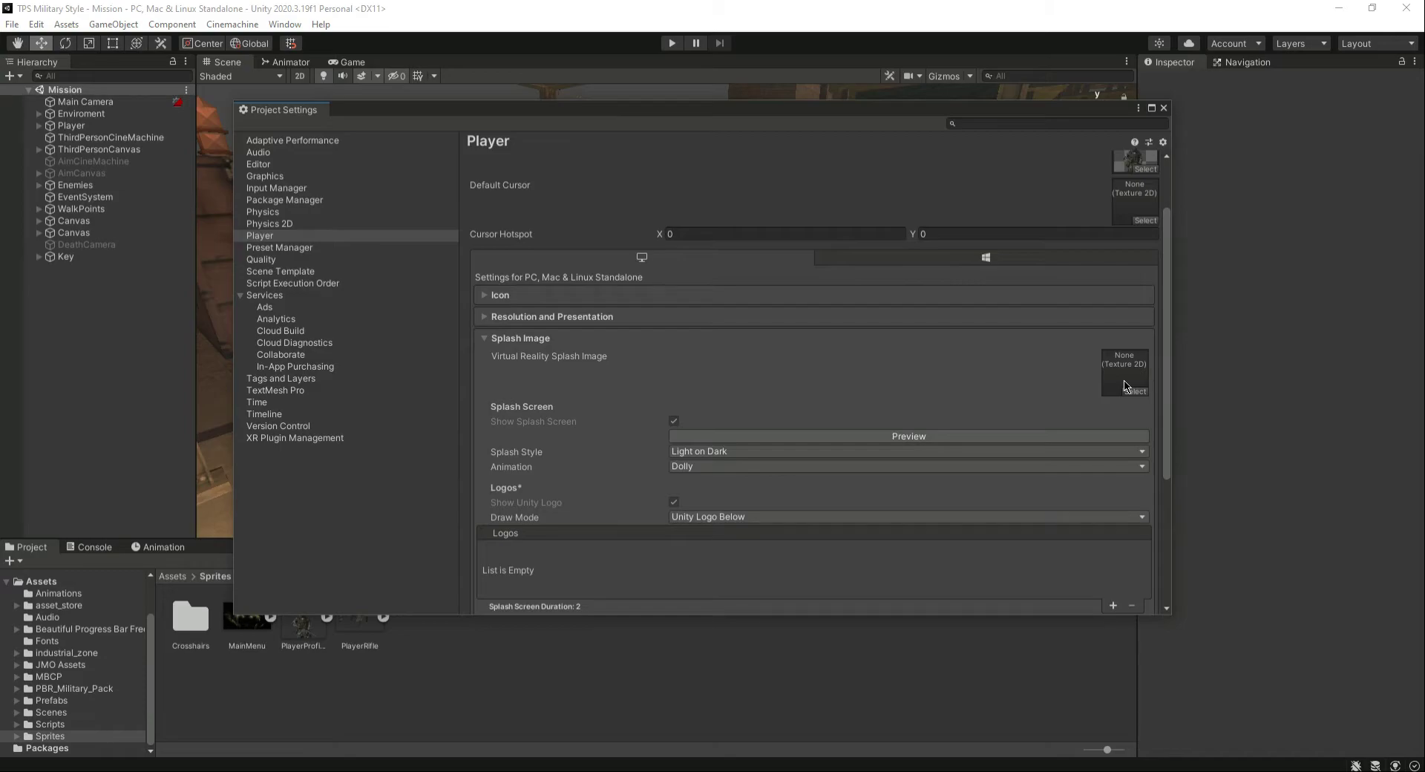
Step: Preview the splash screen, keeping Dolly as the splash animation
{"action": "left_click_drag", "start_coordinate": [743, 119], "coordinate": [776, 88]}
{"action": "left_click", "coordinate": [853, 452]}
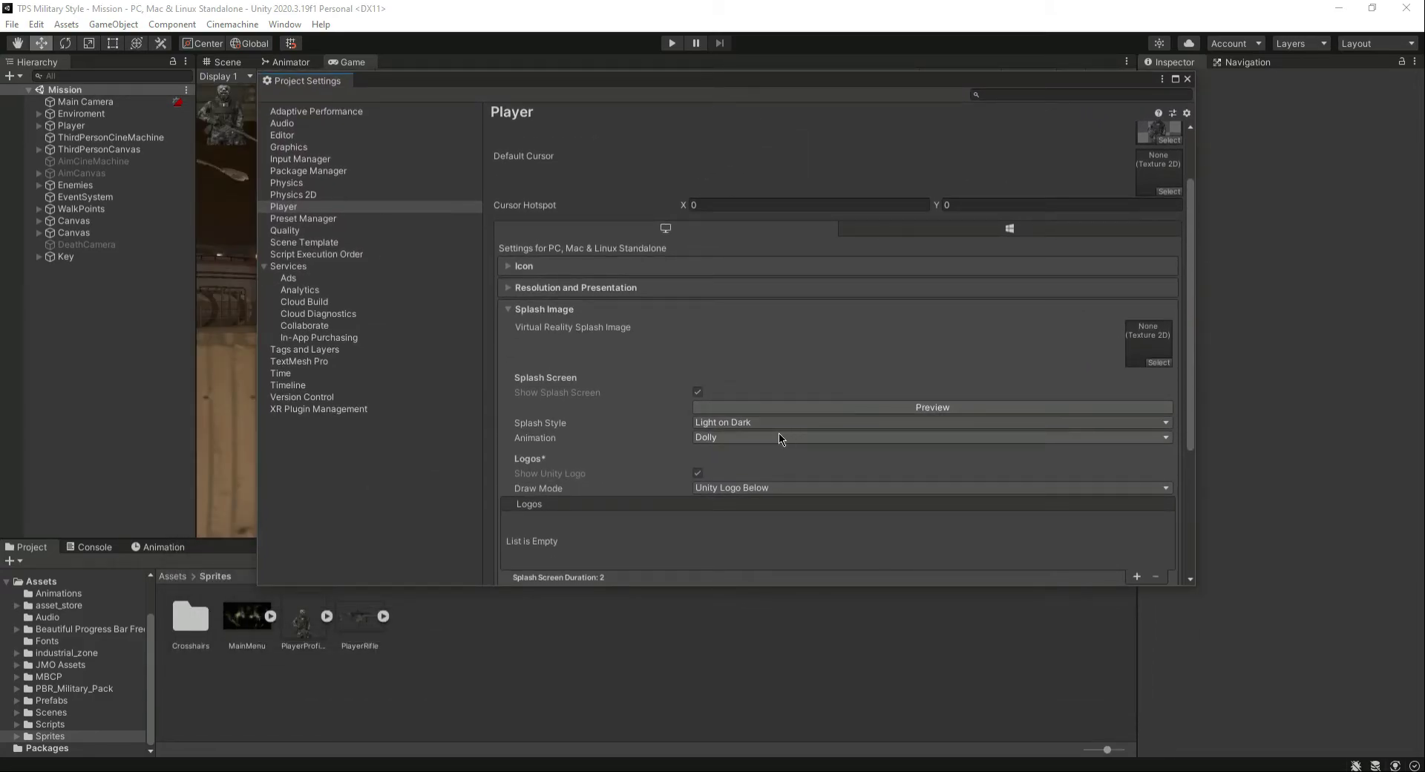
{"action": "left_click", "coordinate": [717, 443]}
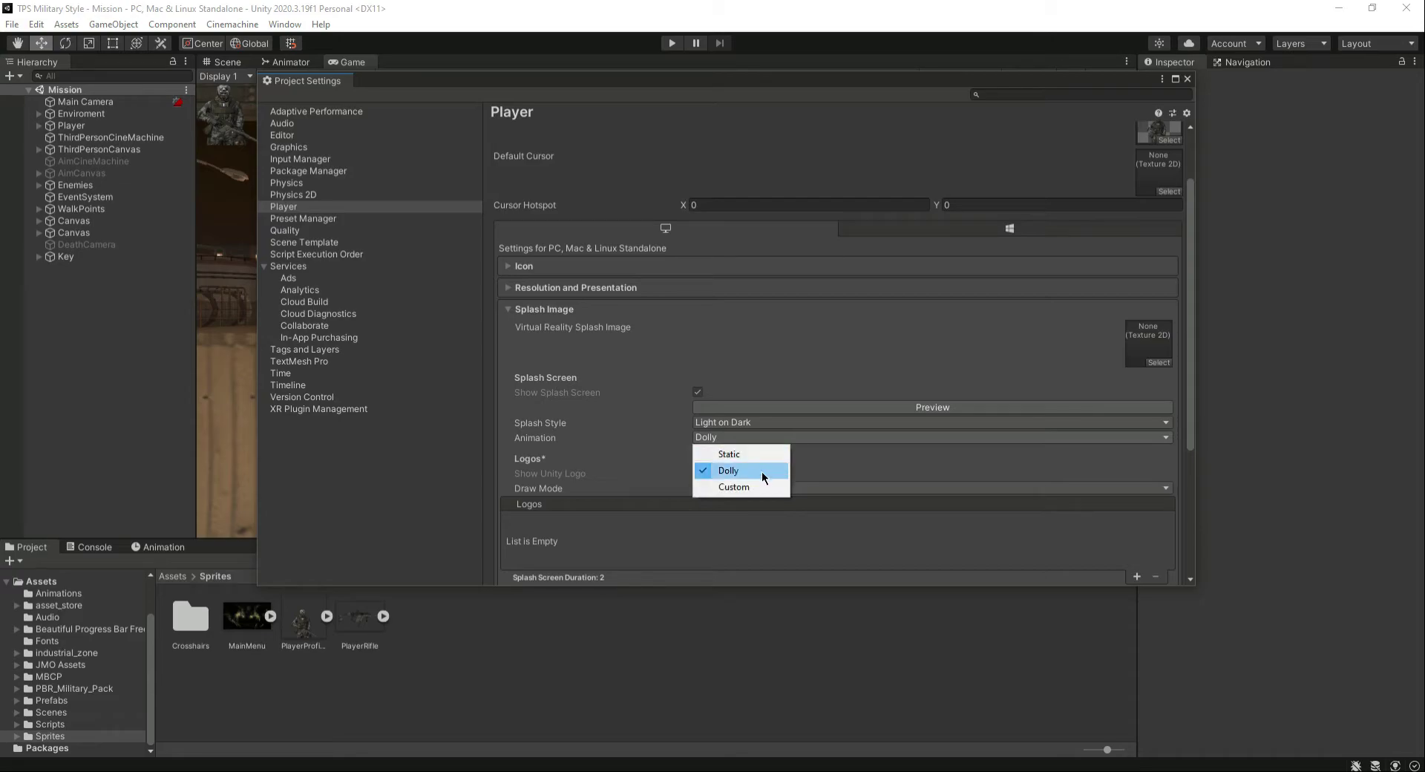
{"action": "left_click", "coordinate": [1054, 468]}
Step: Switch the Splash Style to Dark on Light and preview the result
{"action": "left_click", "coordinate": [743, 422]}
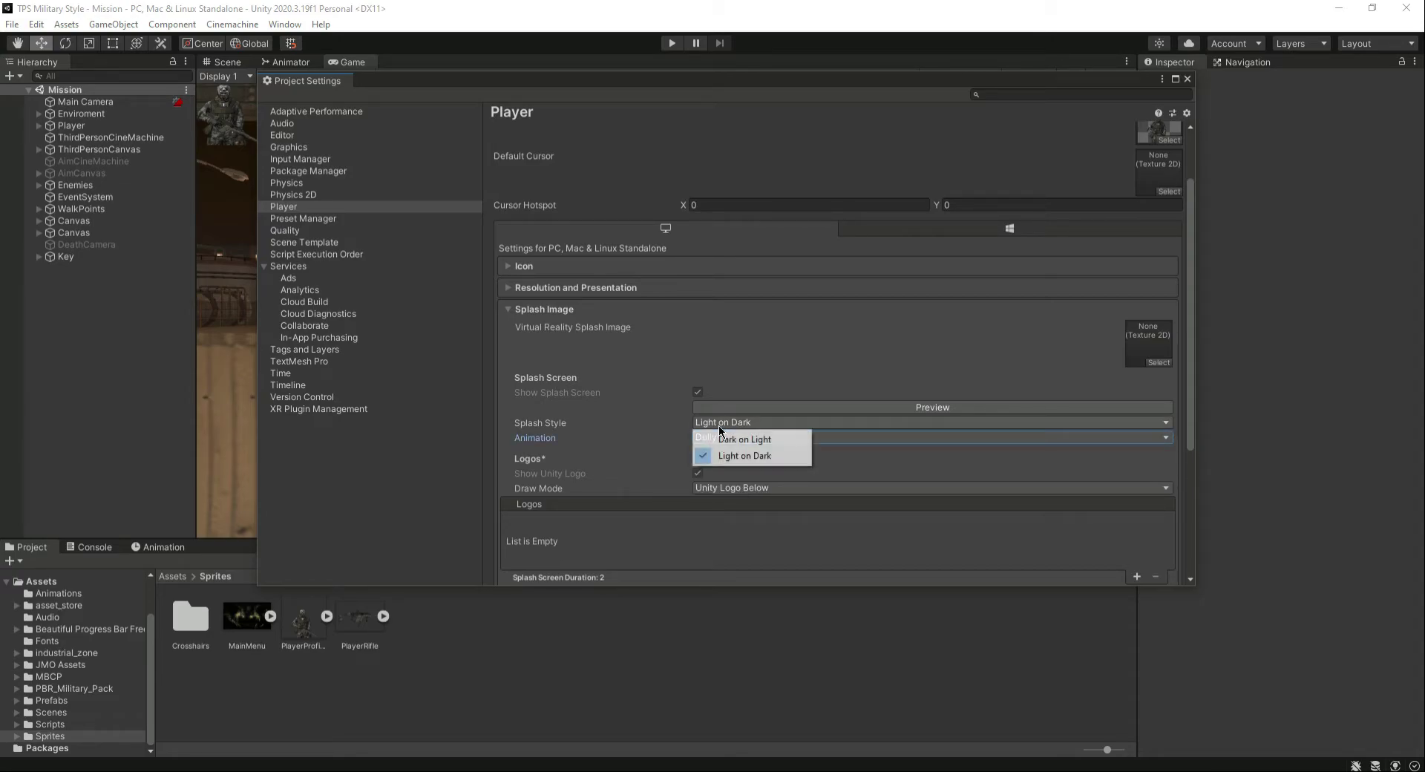
{"action": "left_click", "coordinate": [739, 439]}
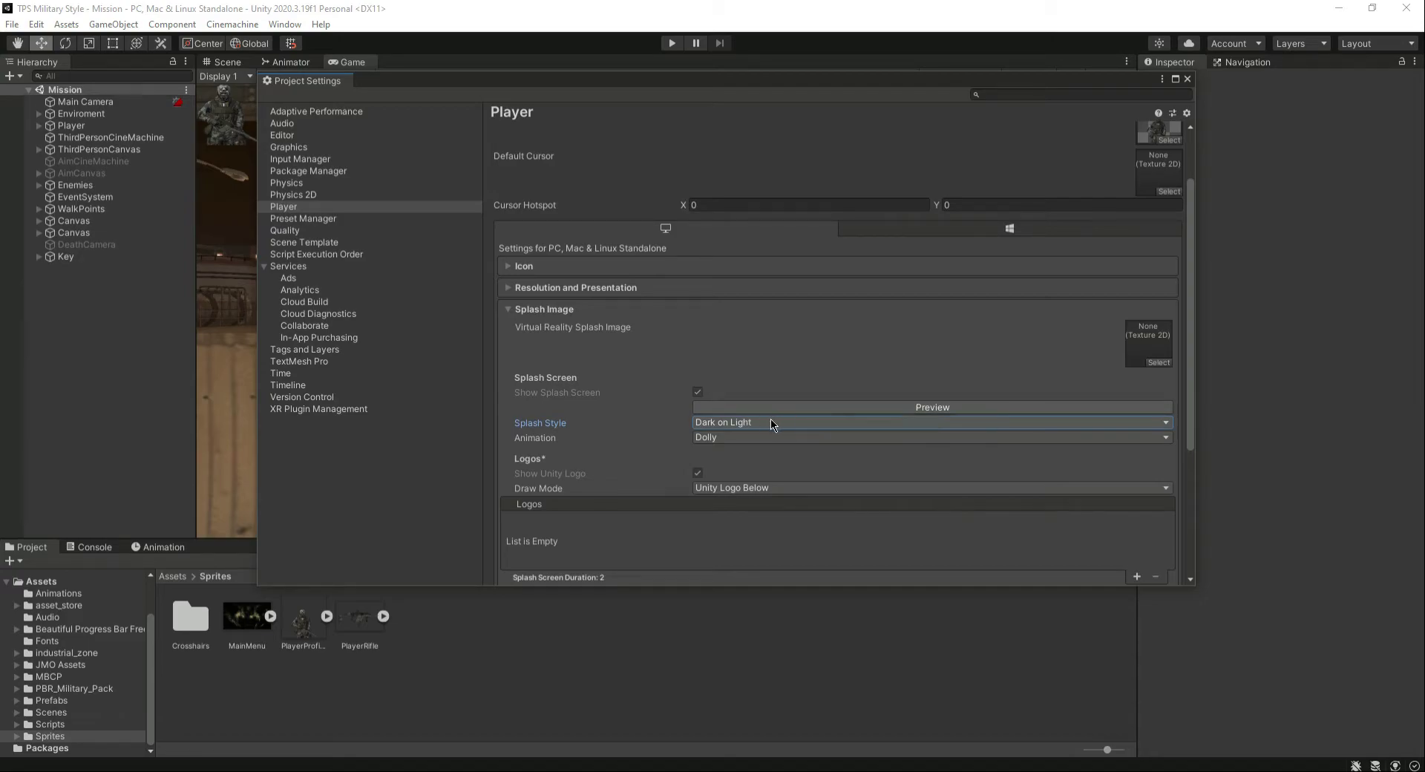
{"action": "left_click", "coordinate": [793, 407]}
{"action": "left_click_drag", "start_coordinate": [806, 91], "coordinate": [783, 130]}
{"action": "left_click", "coordinate": [761, 467]}
Step: Restore Light on Dark, use the MainMenu sprite as background, and lower Overlay Opacity to 0.5
{"action": "left_click", "coordinate": [754, 494]}
{"action": "scroll", "coordinate": [753, 467], "scroll_direction": "down", "scroll_amount": 5}
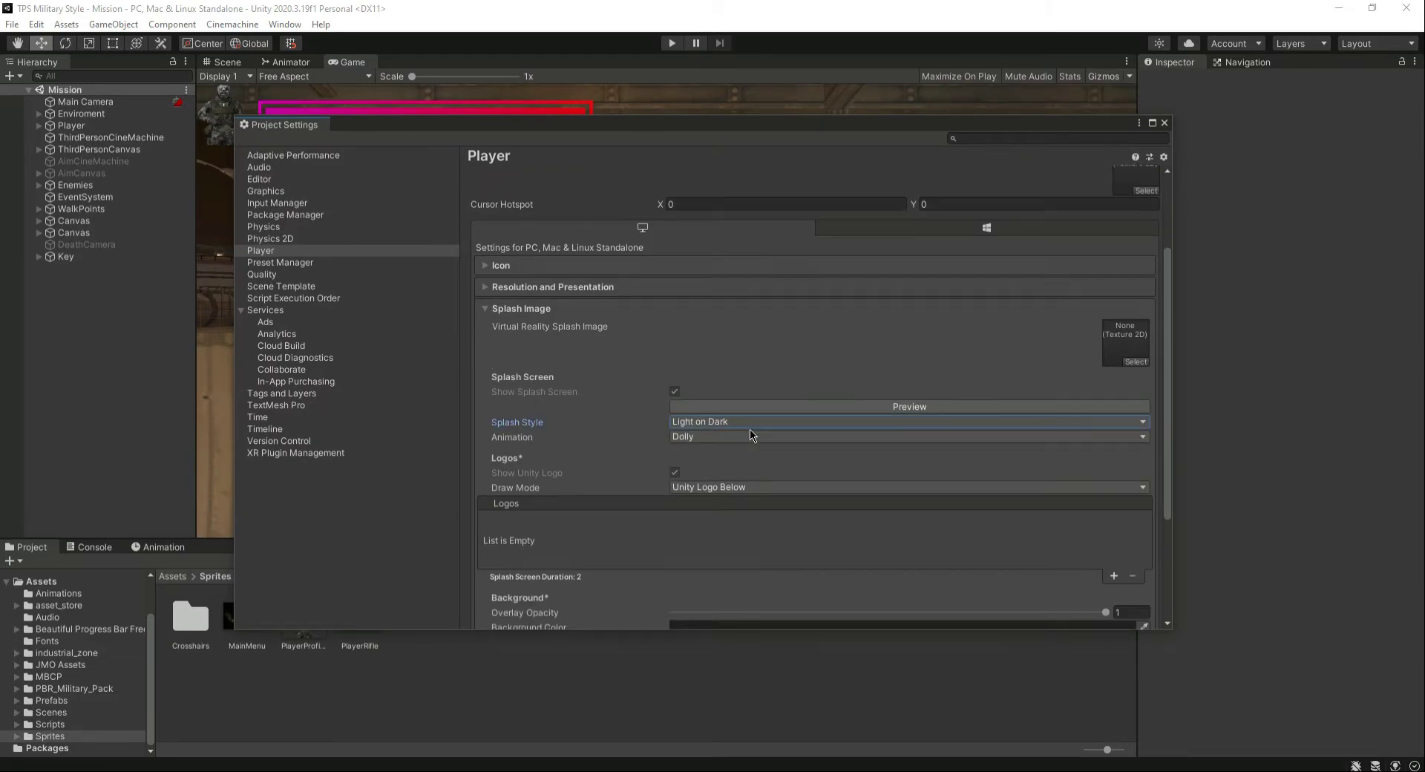
{"action": "scroll", "coordinate": [753, 435], "scroll_direction": "down", "scroll_amount": 1}
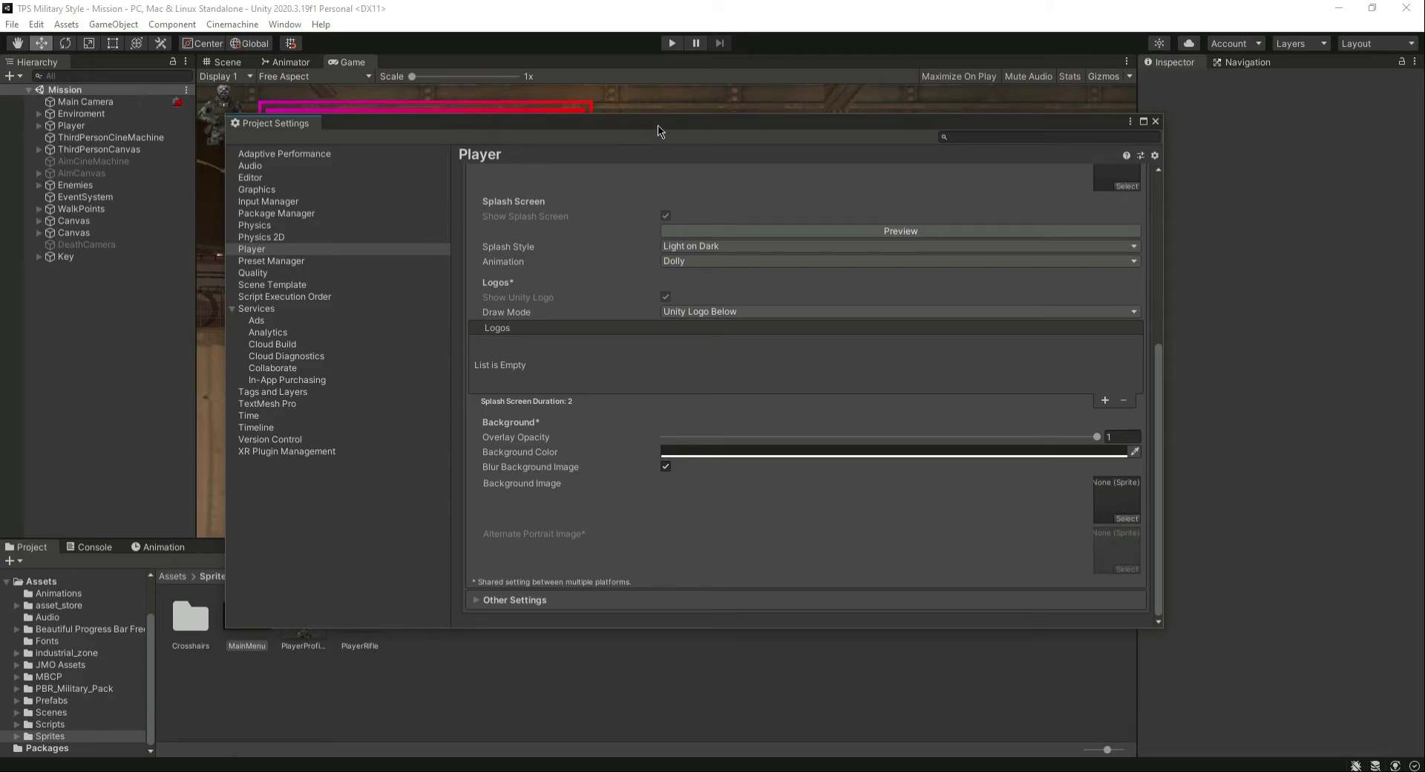
{"action": "left_click_drag", "start_coordinate": [654, 133], "coordinate": [645, 87]}
{"action": "left_click_drag", "start_coordinate": [248, 618], "coordinate": [836, 466]}
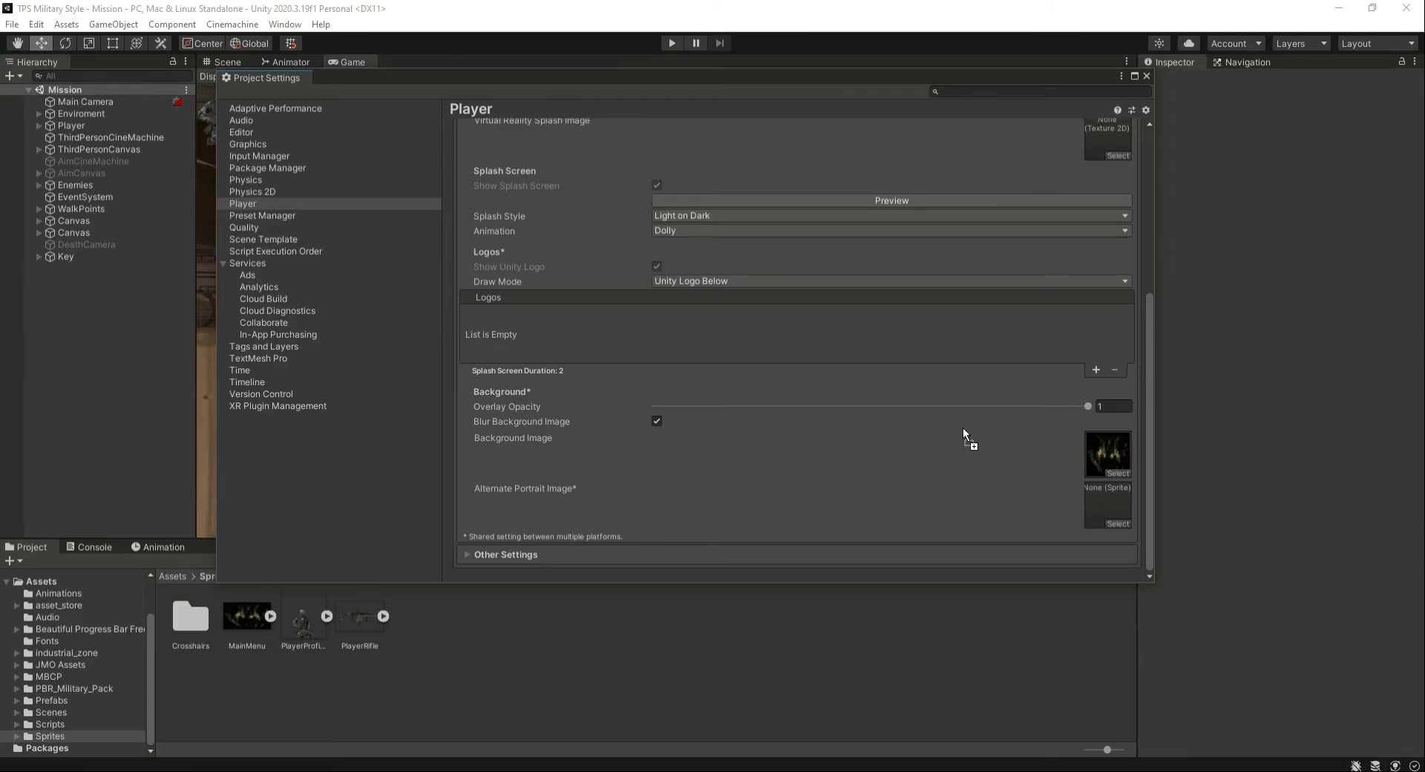
{"action": "left_click_drag", "start_coordinate": [1086, 407], "coordinate": [971, 404]}
Step: Preview the splash with the MainMenu background at 0.5 overlay opacity
{"action": "left_click", "coordinate": [817, 200]}
{"action": "left_click_drag", "start_coordinate": [780, 77], "coordinate": [806, 147]}
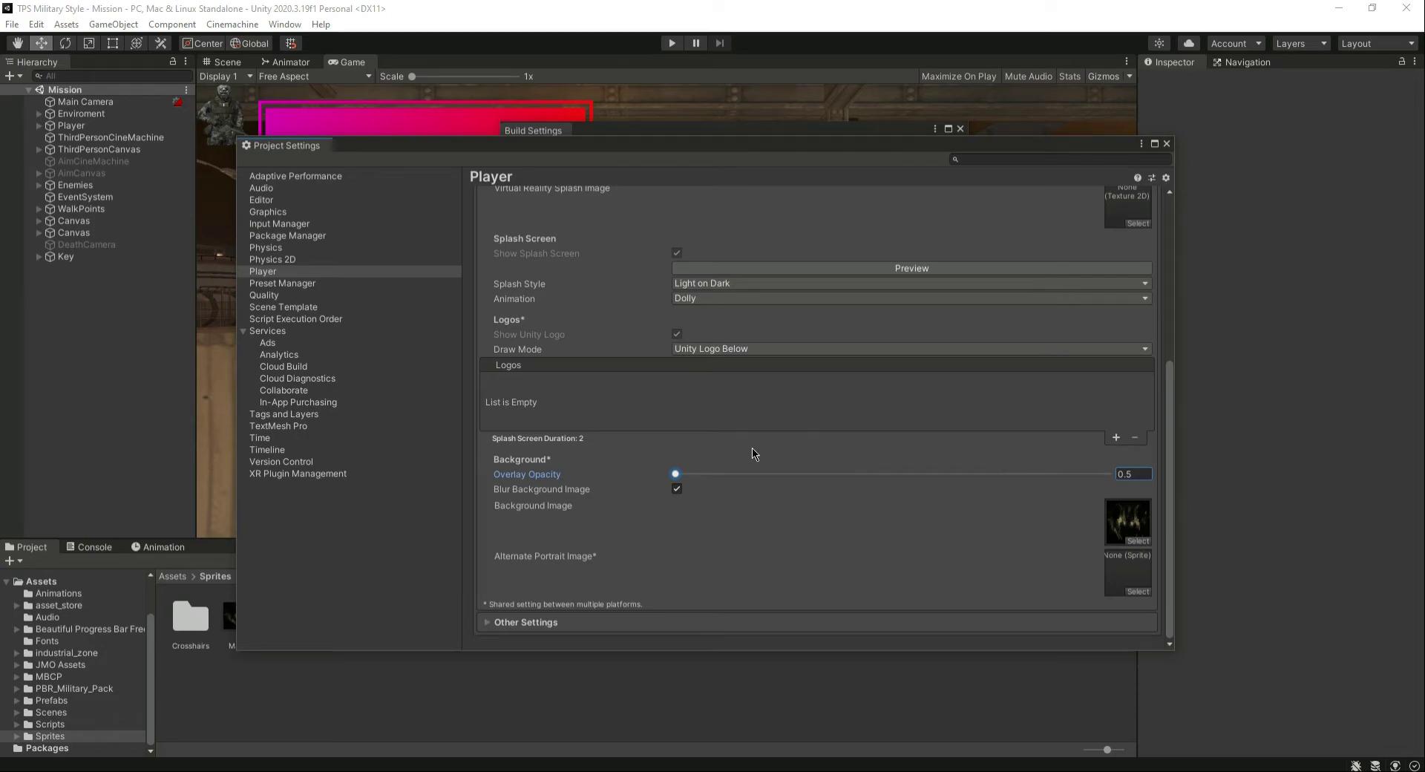
{"action": "scroll", "coordinate": [778, 486], "scroll_direction": "up", "scroll_amount": 3}
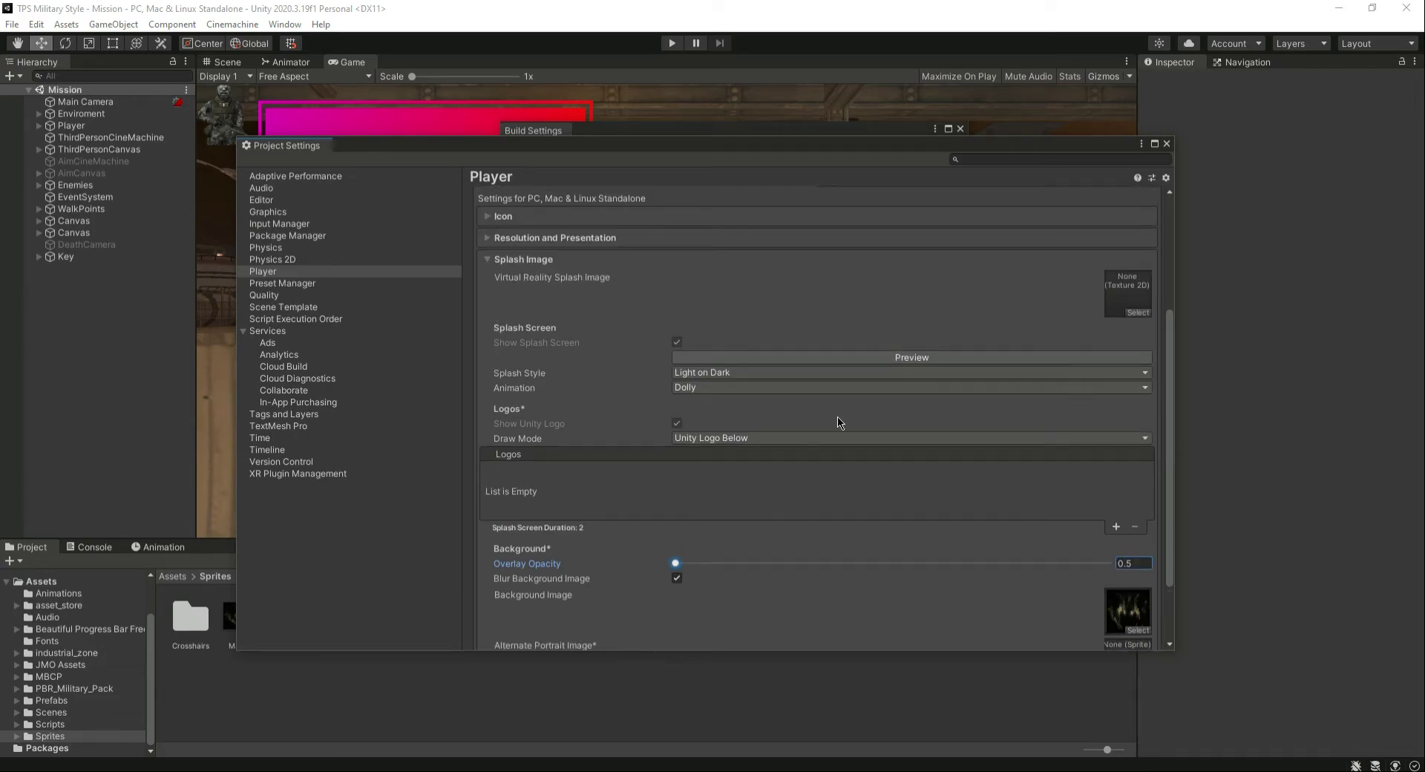
{"action": "left_click_drag", "start_coordinate": [889, 147], "coordinate": [928, 107]}
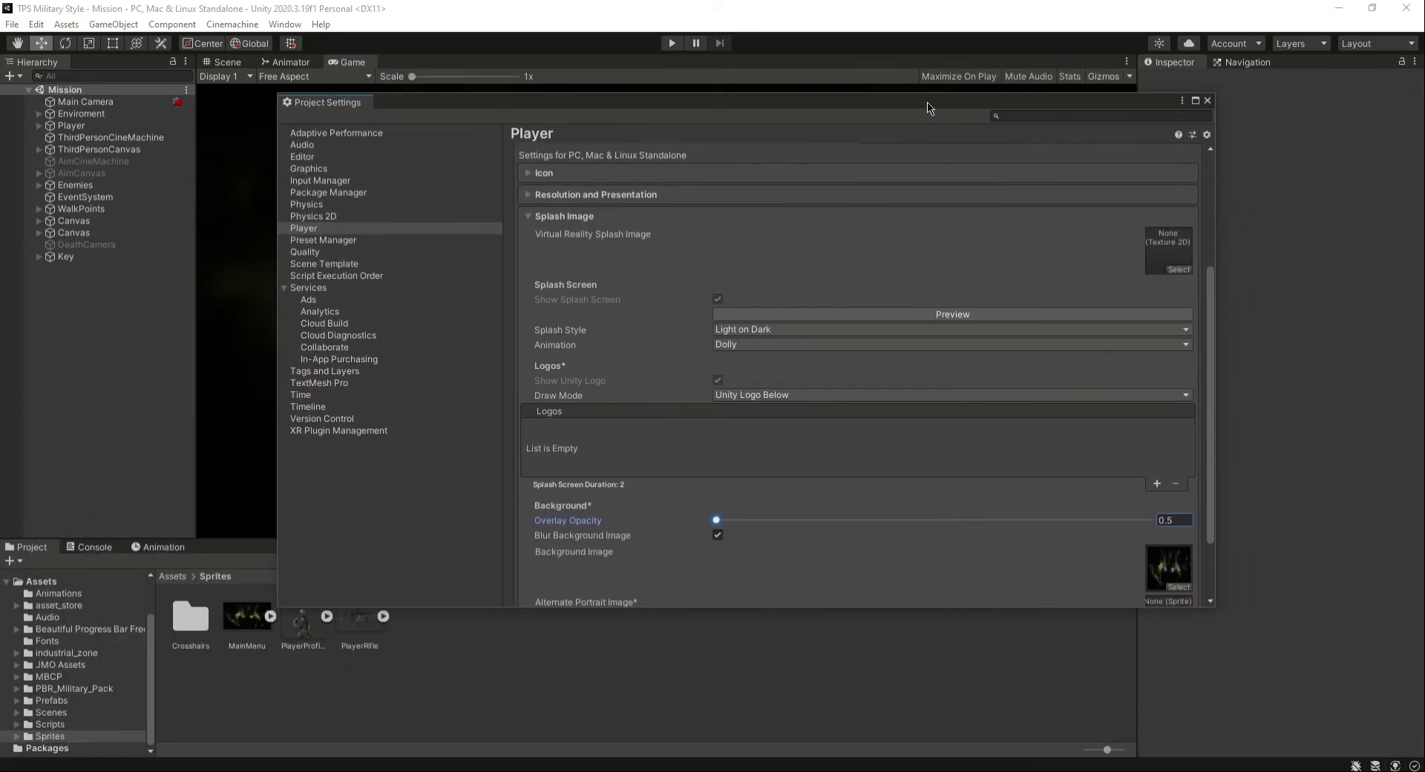
Step: Raise Overlay Opacity to 1 with Blur Background Image off, previewing each change
{"action": "left_click_drag", "start_coordinate": [717, 521], "coordinate": [1160, 534]}
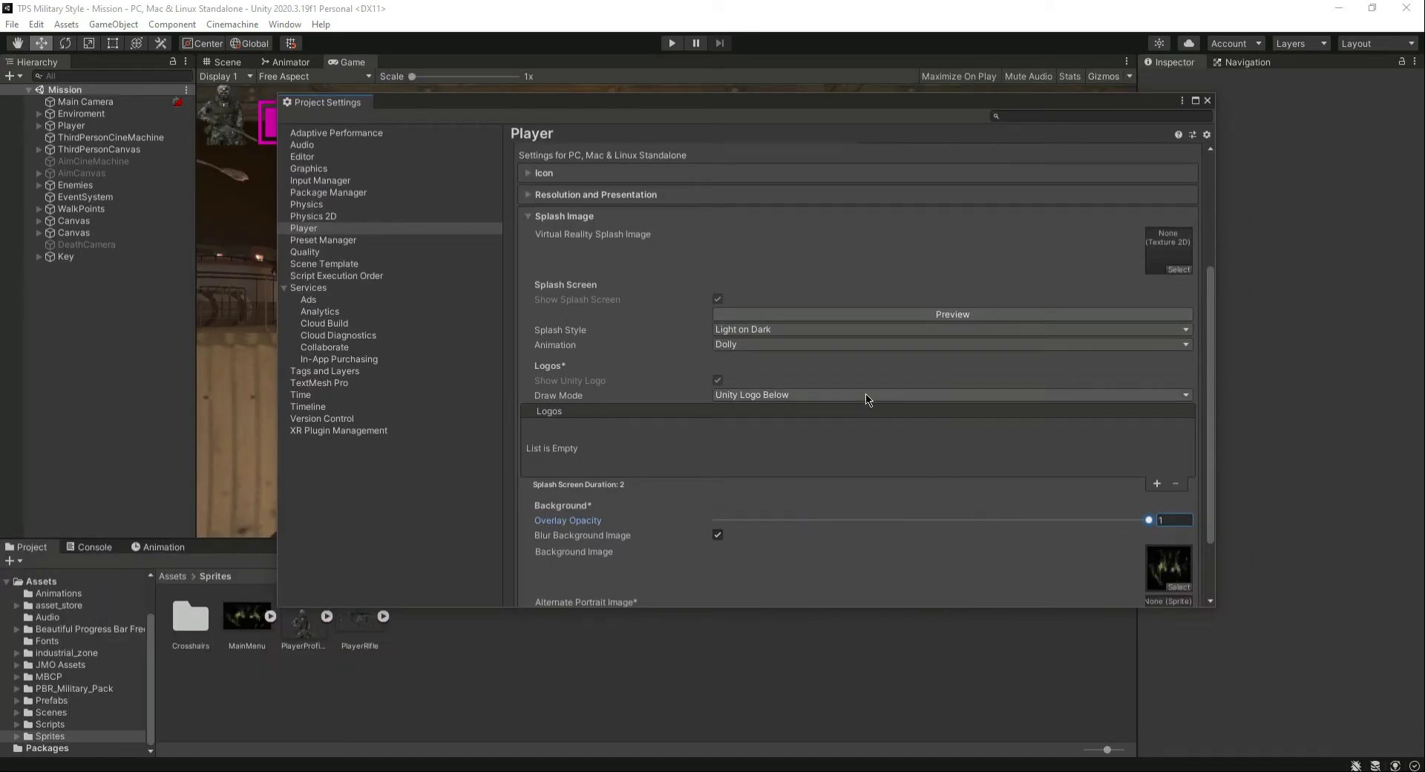
{"action": "left_click", "coordinate": [932, 318]}
{"action": "left_click_drag", "start_coordinate": [967, 108], "coordinate": [871, 122]}
{"action": "scroll", "coordinate": [875, 460], "scroll_direction": "down", "scroll_amount": 2}
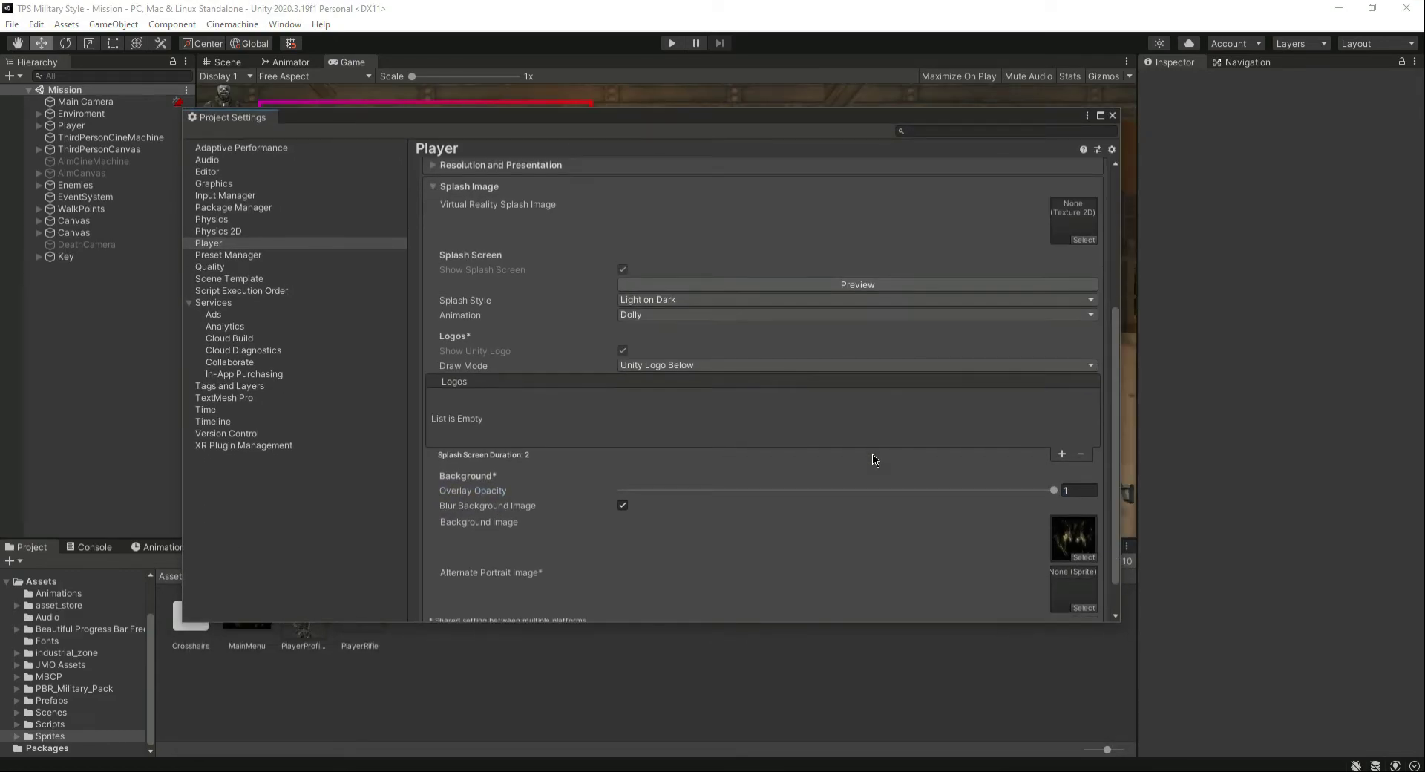
{"action": "scroll", "coordinate": [875, 460], "scroll_direction": "down", "scroll_amount": 1}
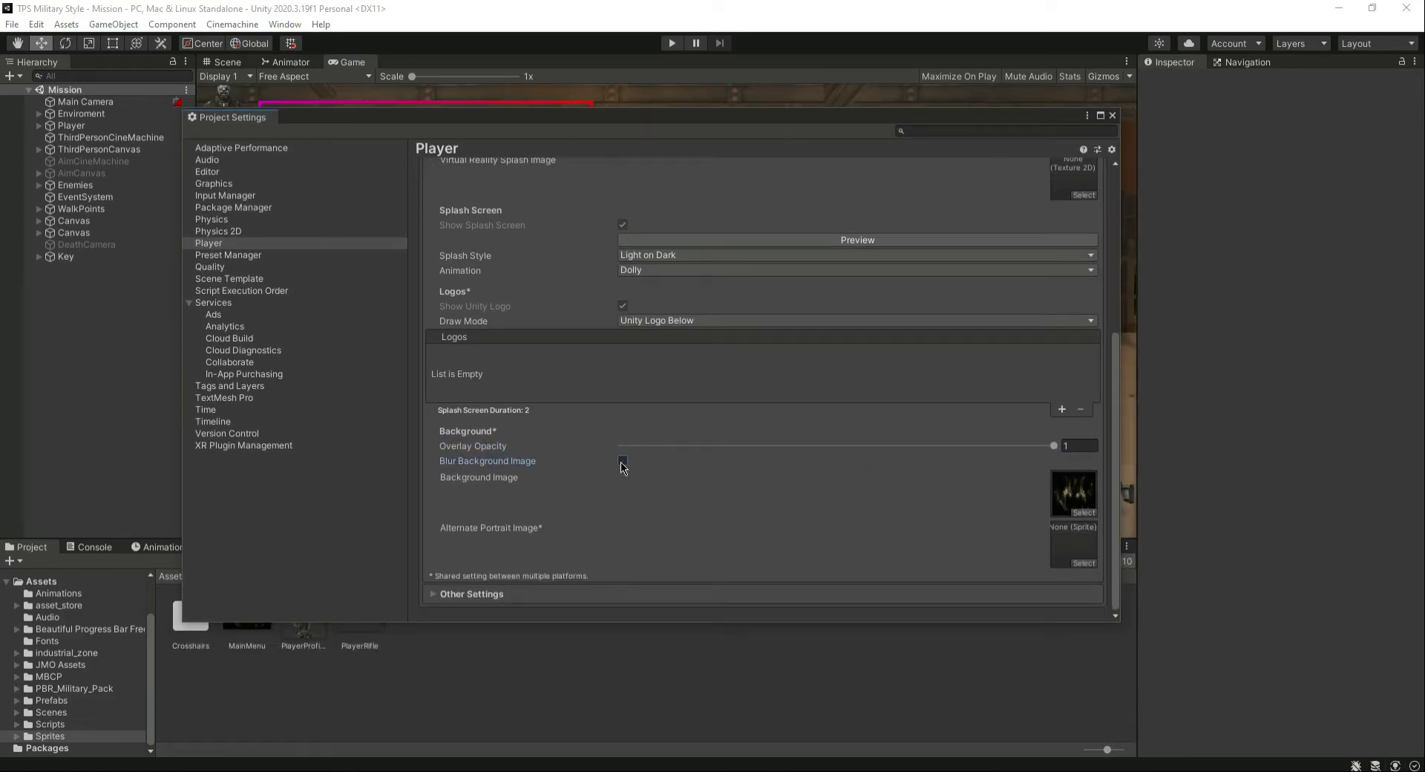
{"action": "scroll", "coordinate": [770, 472], "scroll_direction": "up", "scroll_amount": 3}
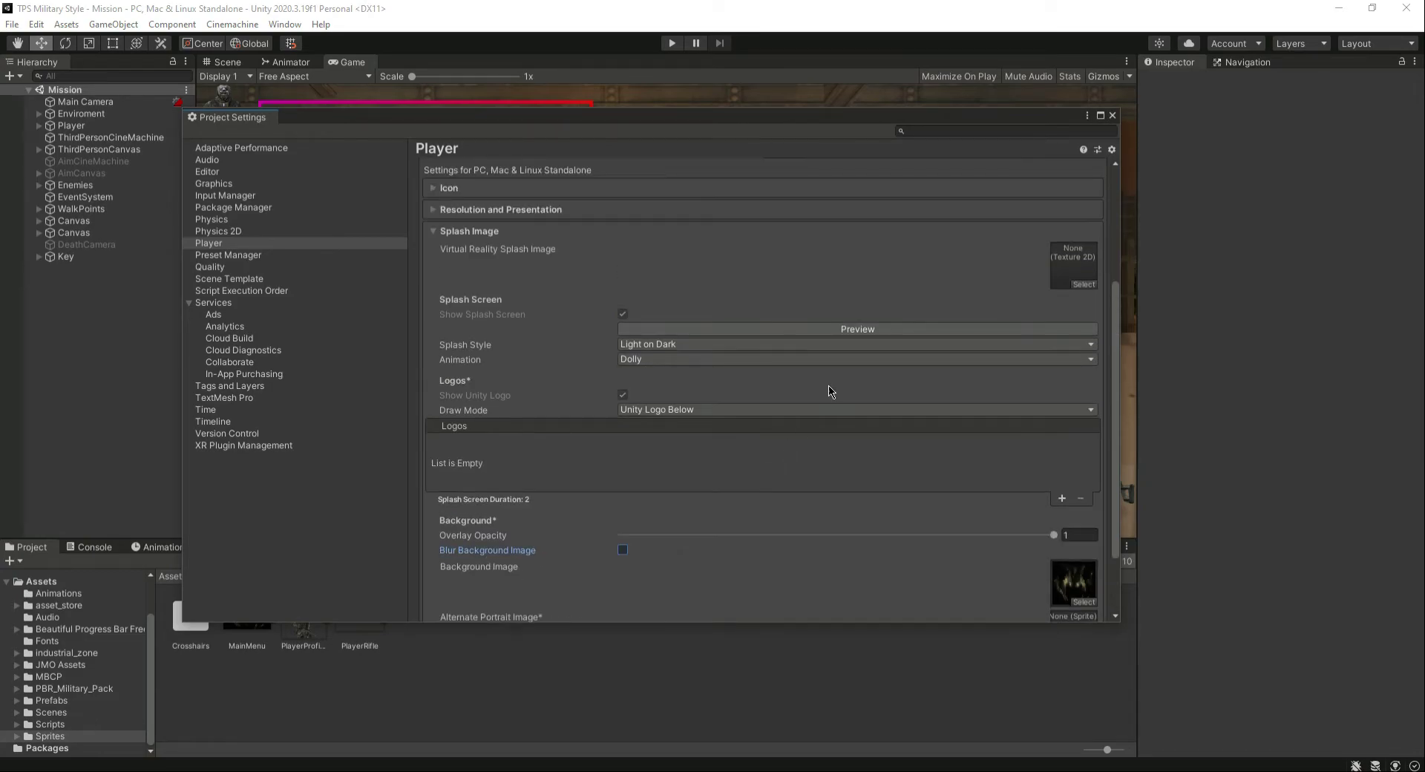
{"action": "left_click", "coordinate": [875, 326]}
{"action": "mouse_move", "coordinate": [849, 121]}
{"action": "left_mouse_down"}
{"action": "mouse_move", "coordinate": [828, 578]}
{"action": "mouse_move", "coordinate": [826, 418]}
{"action": "mouse_move", "coordinate": [713, 396]}
{"action": "mouse_move", "coordinate": [752, 450]}
{"action": "mouse_move", "coordinate": [700, 571]}
{"action": "mouse_move", "coordinate": [846, 300]}
{"action": "mouse_move", "coordinate": [848, 139]}
{"action": "left_mouse_up"}
{"action": "scroll", "coordinate": [936, 445], "scroll_direction": "down", "scroll_amount": 3}
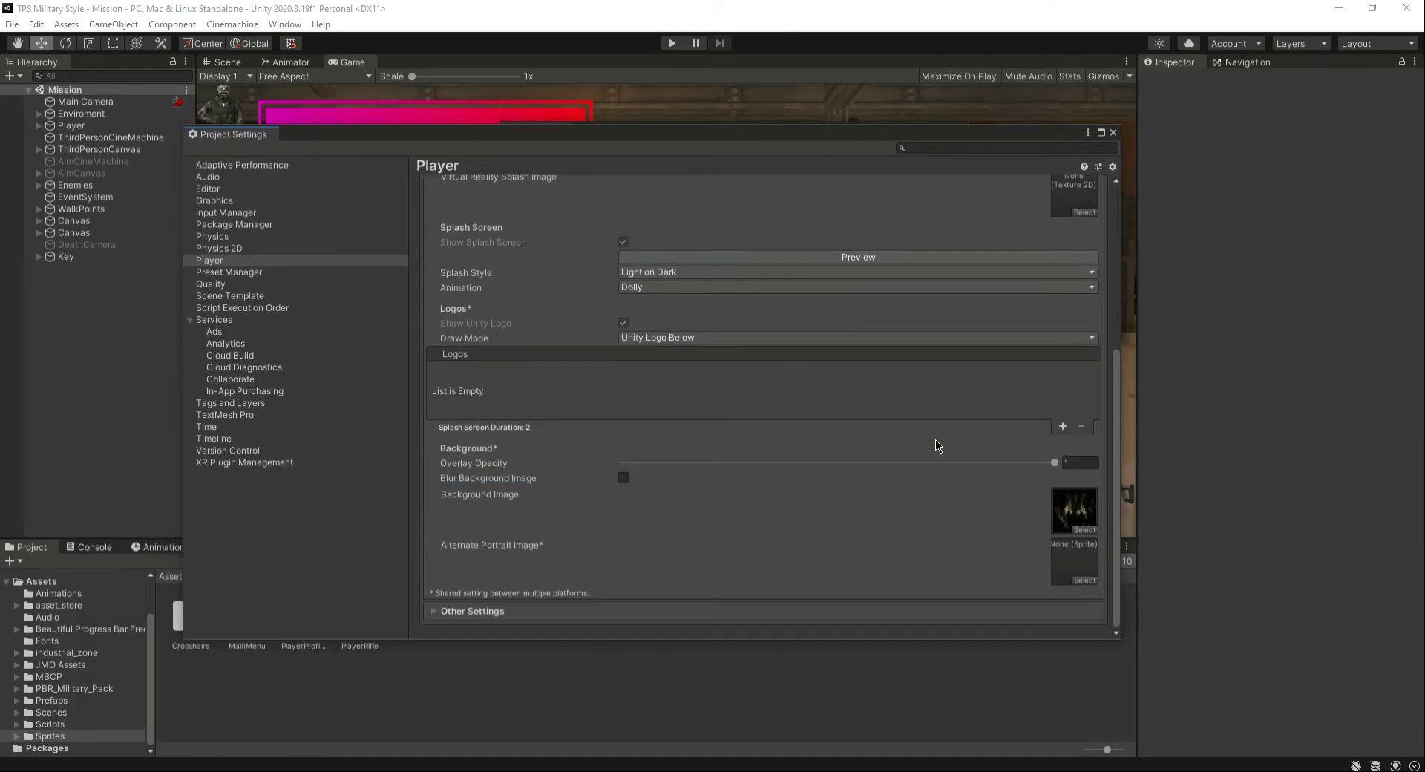
Step: Look through the Player's Other Settings, then close Project Settings to return to Build Settings
{"action": "left_click", "coordinate": [436, 612]}
{"action": "scroll", "coordinate": [666, 500], "scroll_direction": "down", "scroll_amount": 10}
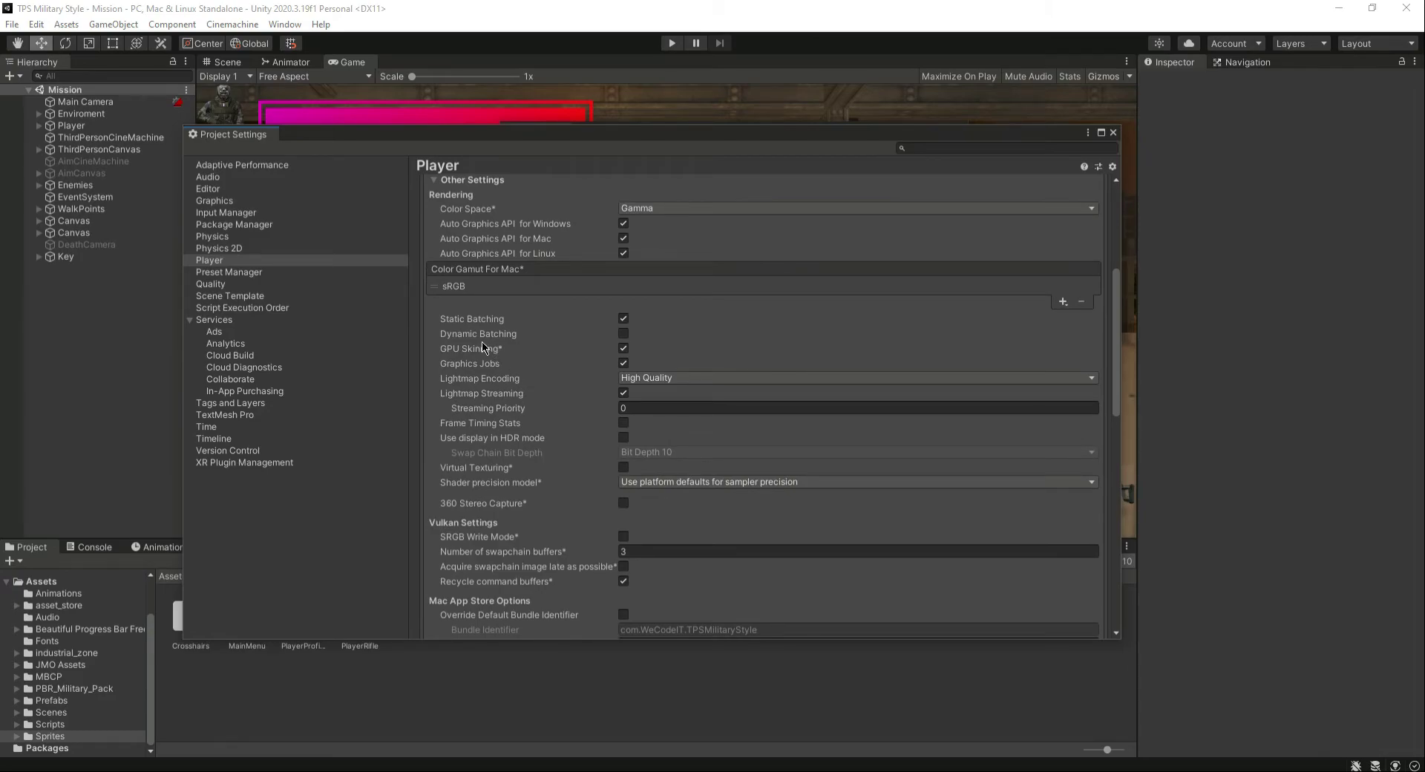
{"action": "scroll", "coordinate": [587, 453], "scroll_direction": "down", "scroll_amount": 13}
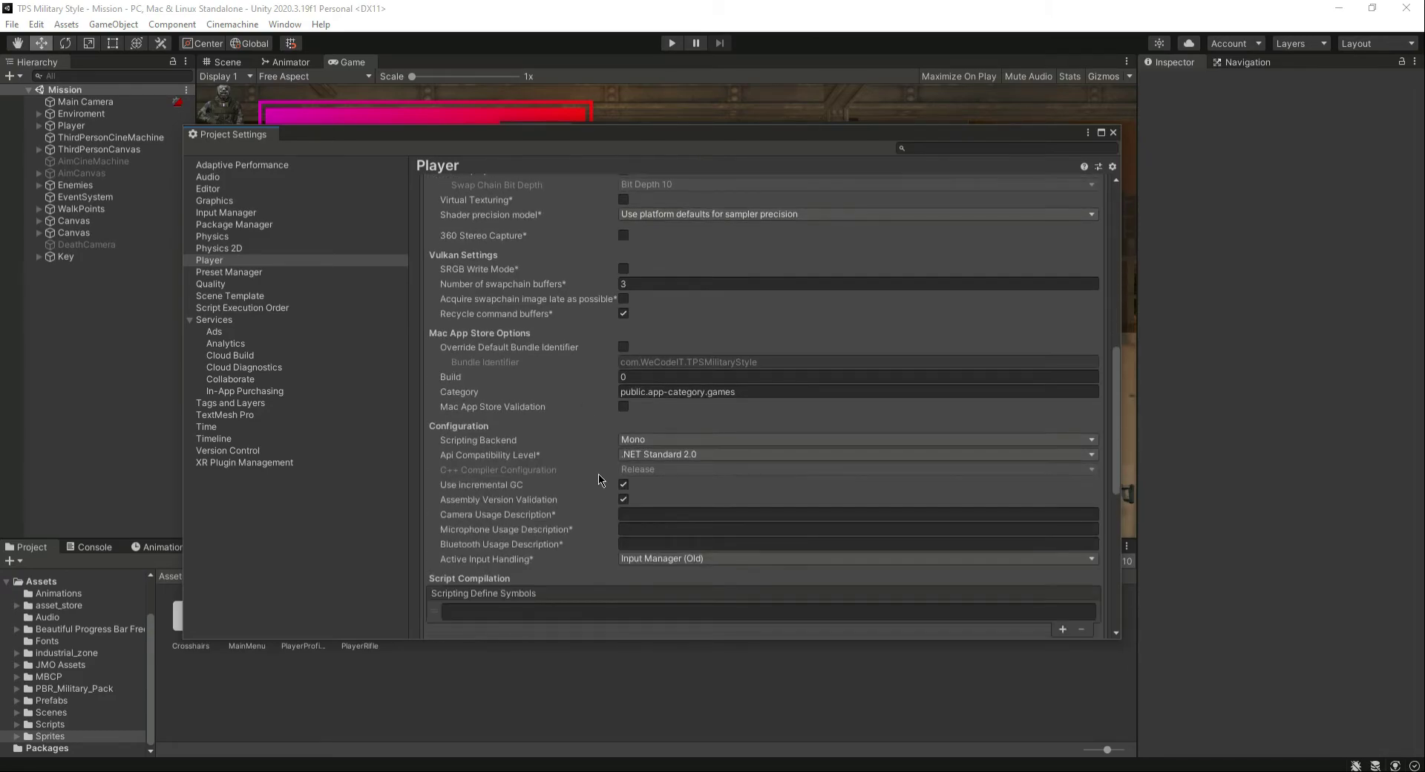
{"action": "scroll", "coordinate": [729, 388], "scroll_direction": "up", "scroll_amount": 20}
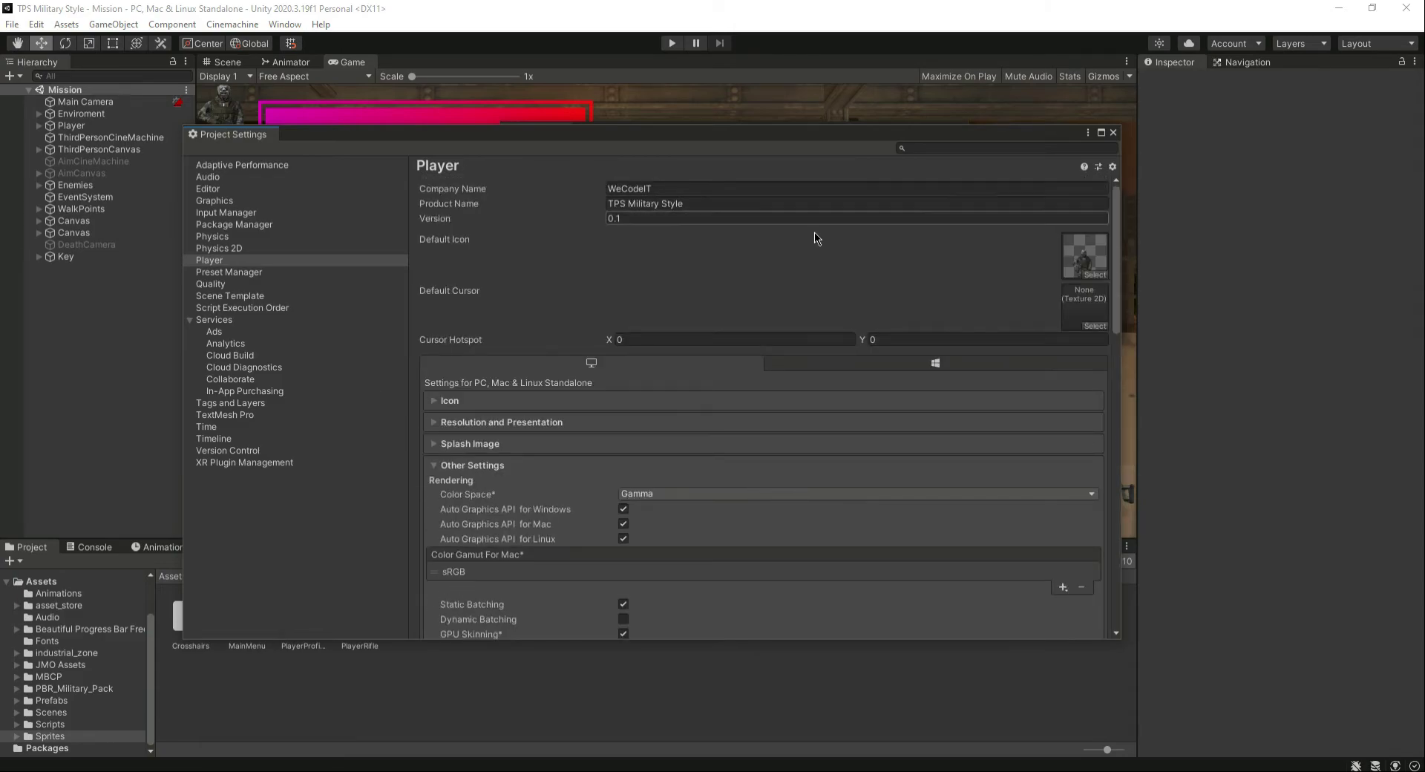
{"action": "scroll", "coordinate": [1042, 550], "scroll_direction": "down", "scroll_amount": 20}
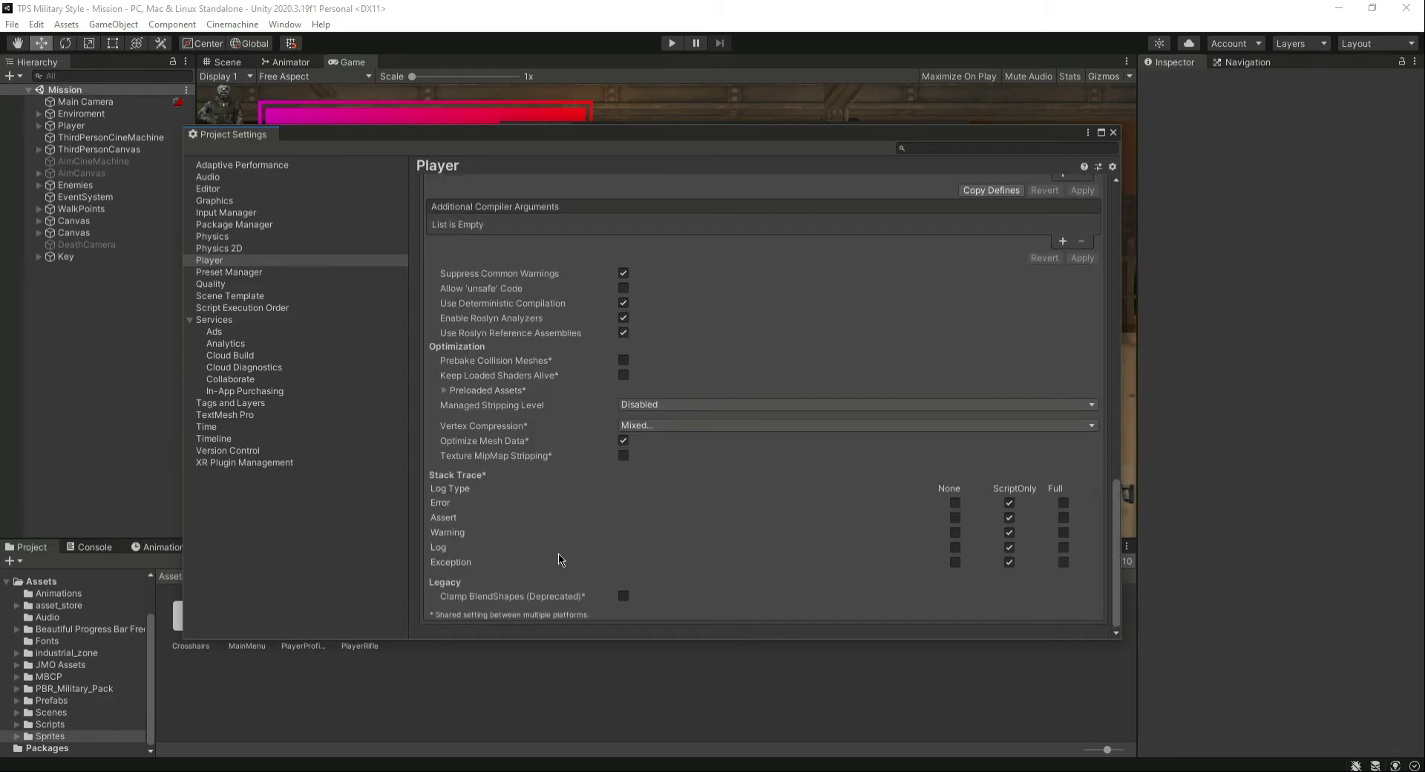
{"action": "left_click", "coordinate": [1113, 132]}
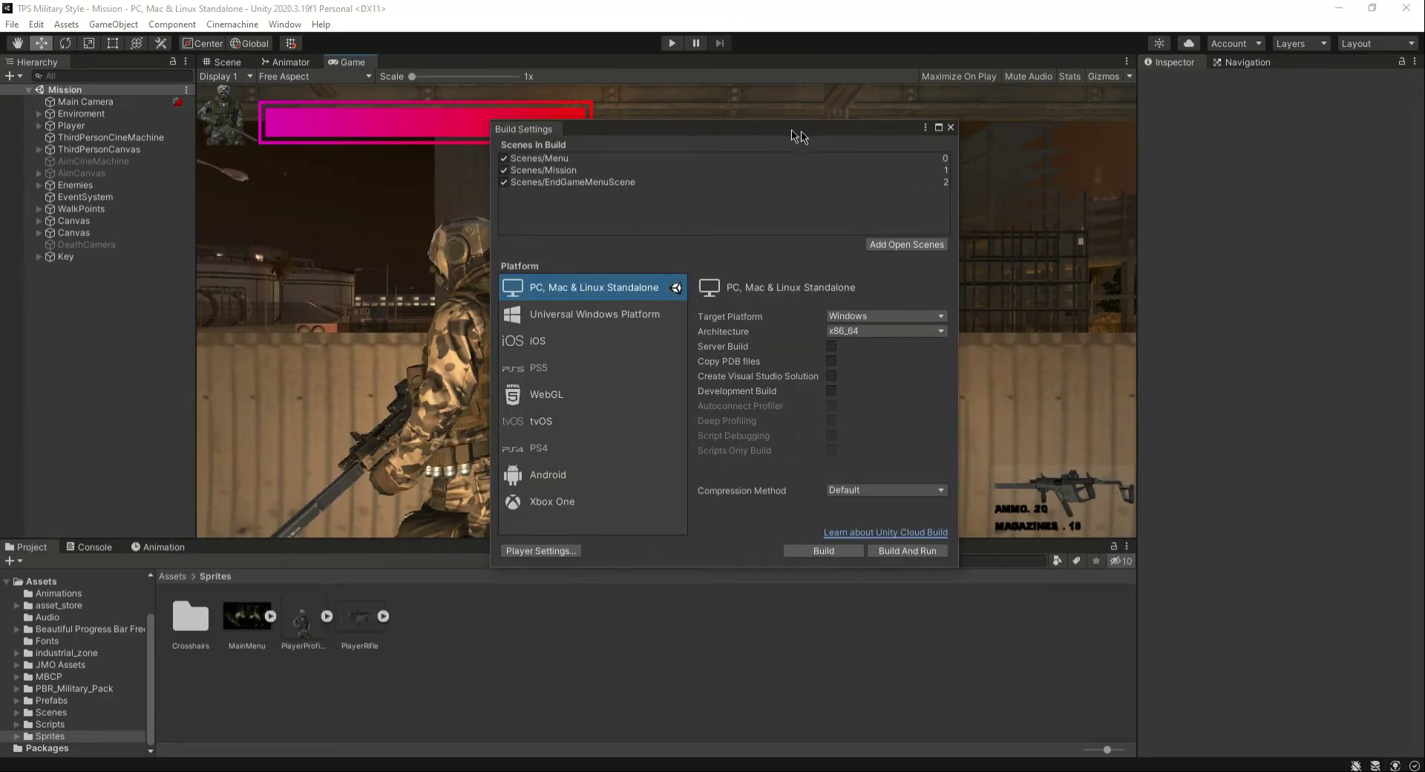
Step: Start the build and create a new GameSetup folder in the TPS Military Style project folder
{"action": "left_click_drag", "start_coordinate": [795, 136], "coordinate": [770, 132]}
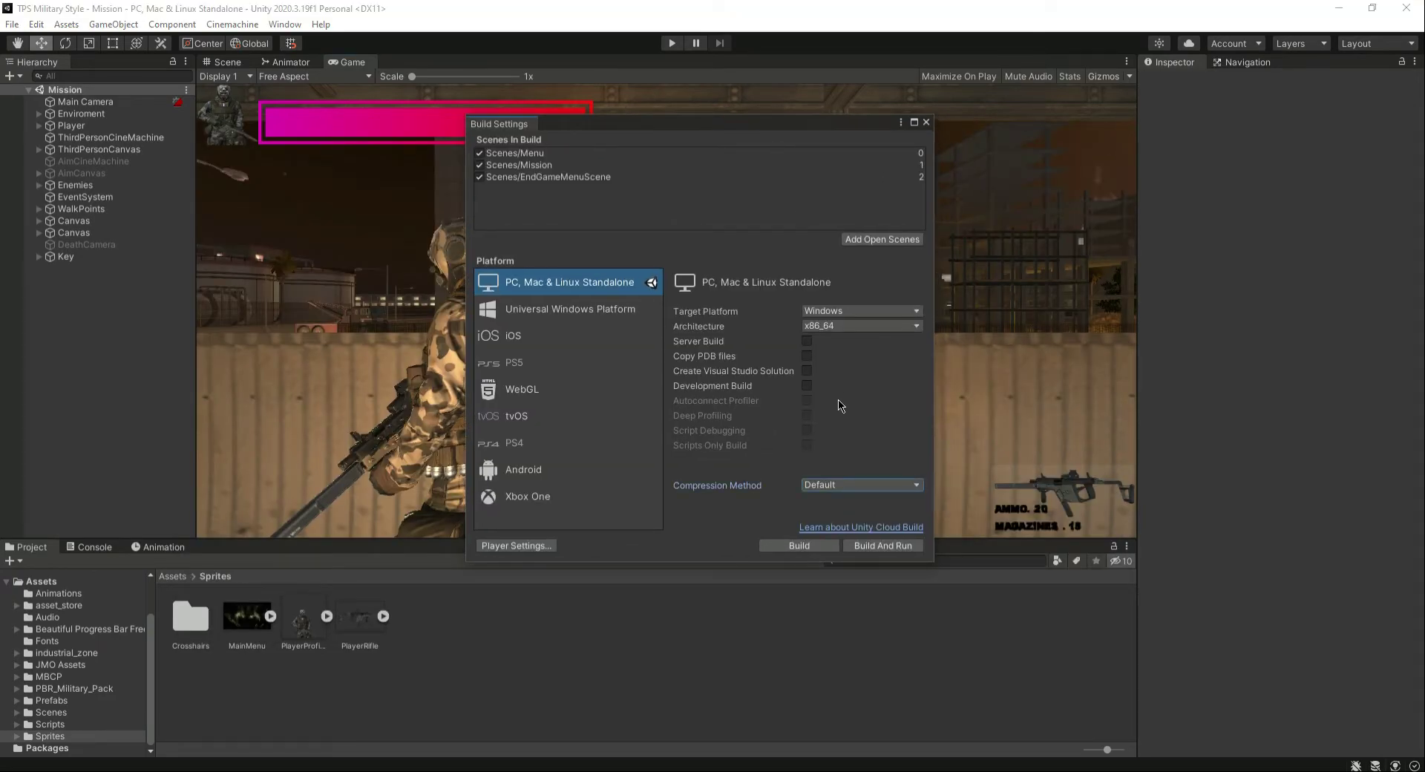
{"action": "left_click", "coordinate": [815, 547]}
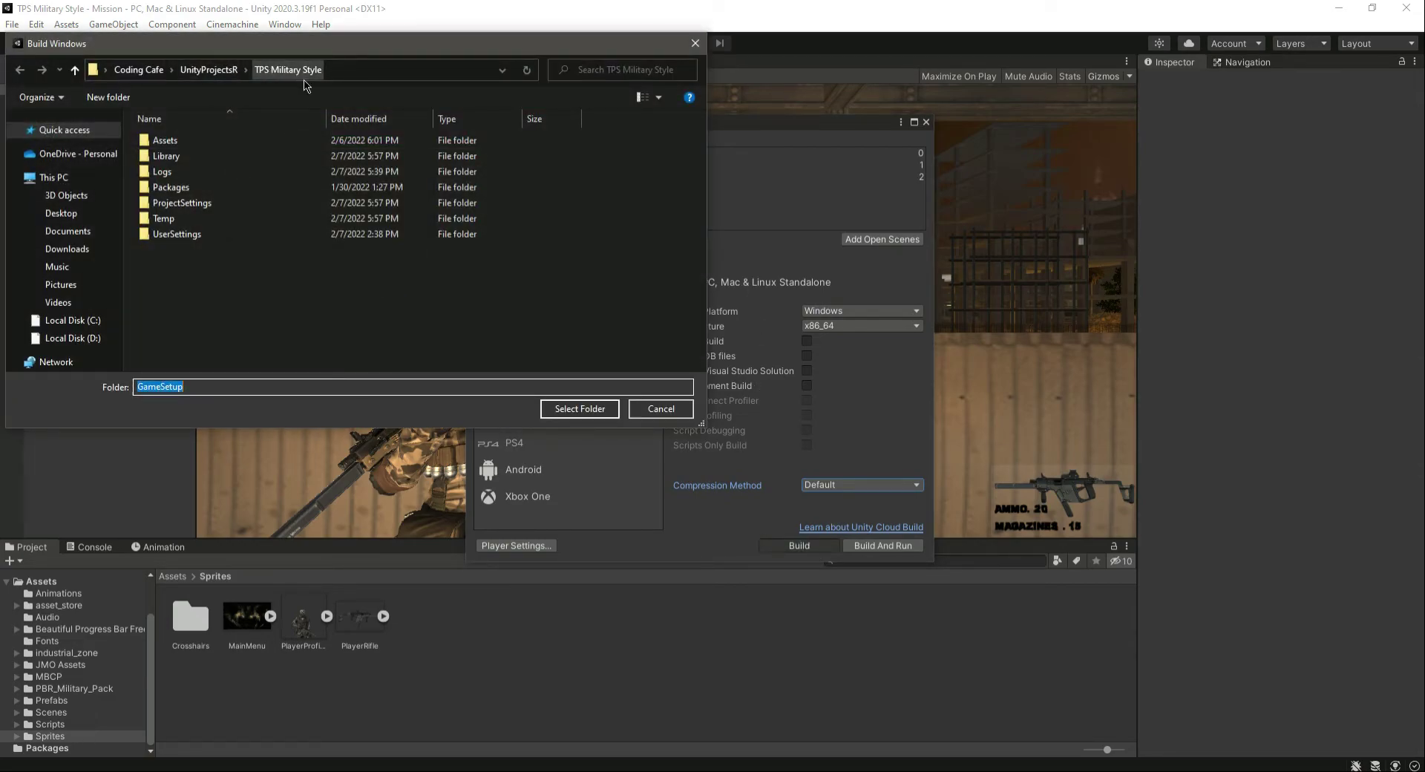
{"action": "right_click", "coordinate": [247, 275]}
{"action": "mouse_move", "coordinate": [381, 434]}
{"action": "left_click", "coordinate": [456, 432]}
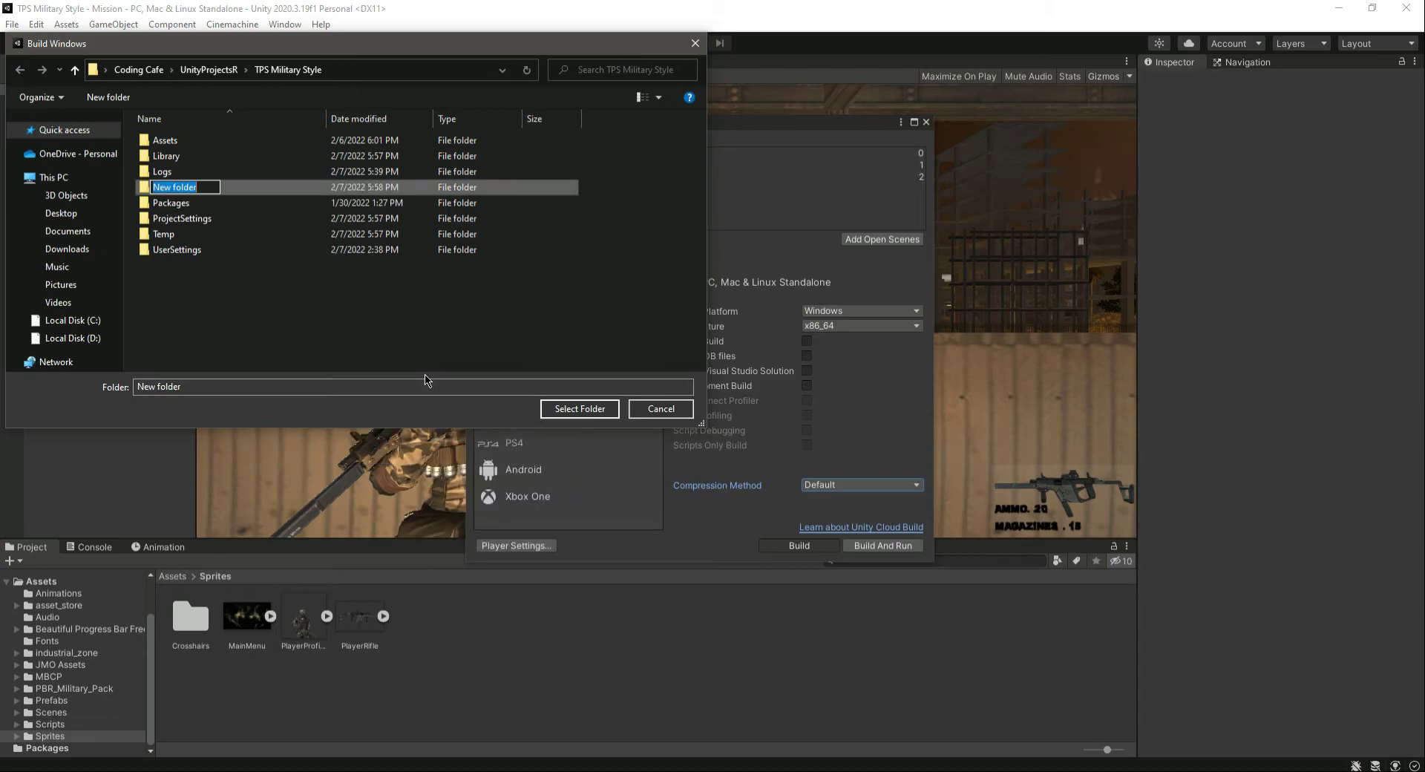
{"action": "type", "text": "Gam"}
{"action": "left_click", "coordinate": [379, 342]}
Step: Select GameSetup as the output folder and run the Windows build
{"action": "right_click", "coordinate": [256, 291]}
{"action": "left_click", "coordinate": [300, 347]}
{"action": "left_click", "coordinate": [191, 145]}
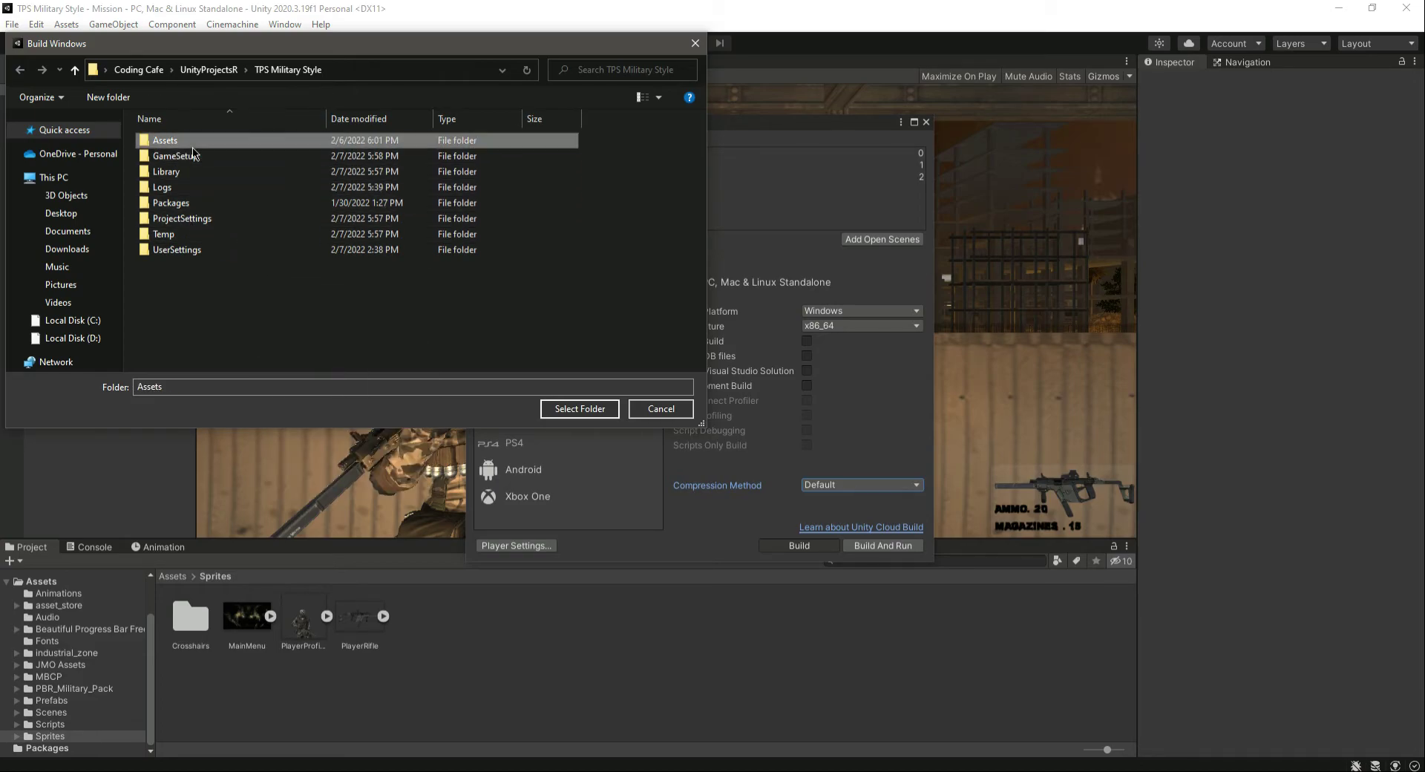
{"action": "left_click", "coordinate": [194, 156]}
{"action": "left_click", "coordinate": [580, 408]}
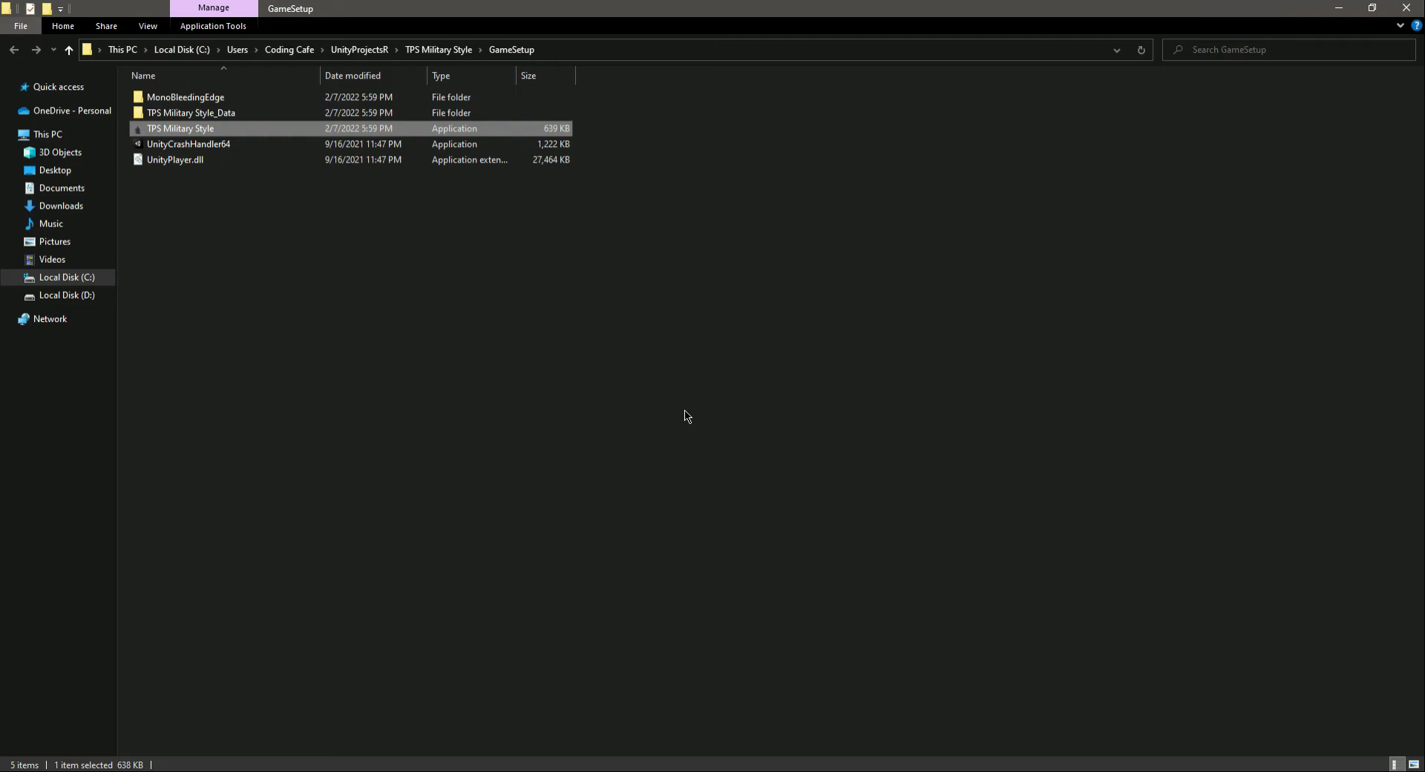
Step: Refresh the GameSetup folder so the built game files' thumbnails load
{"action": "left_click", "coordinate": [199, 238]}
{"action": "scroll", "coordinate": [354, 278], "scroll_direction": "up", "scroll_amount": 5, "text": "ctrl"}
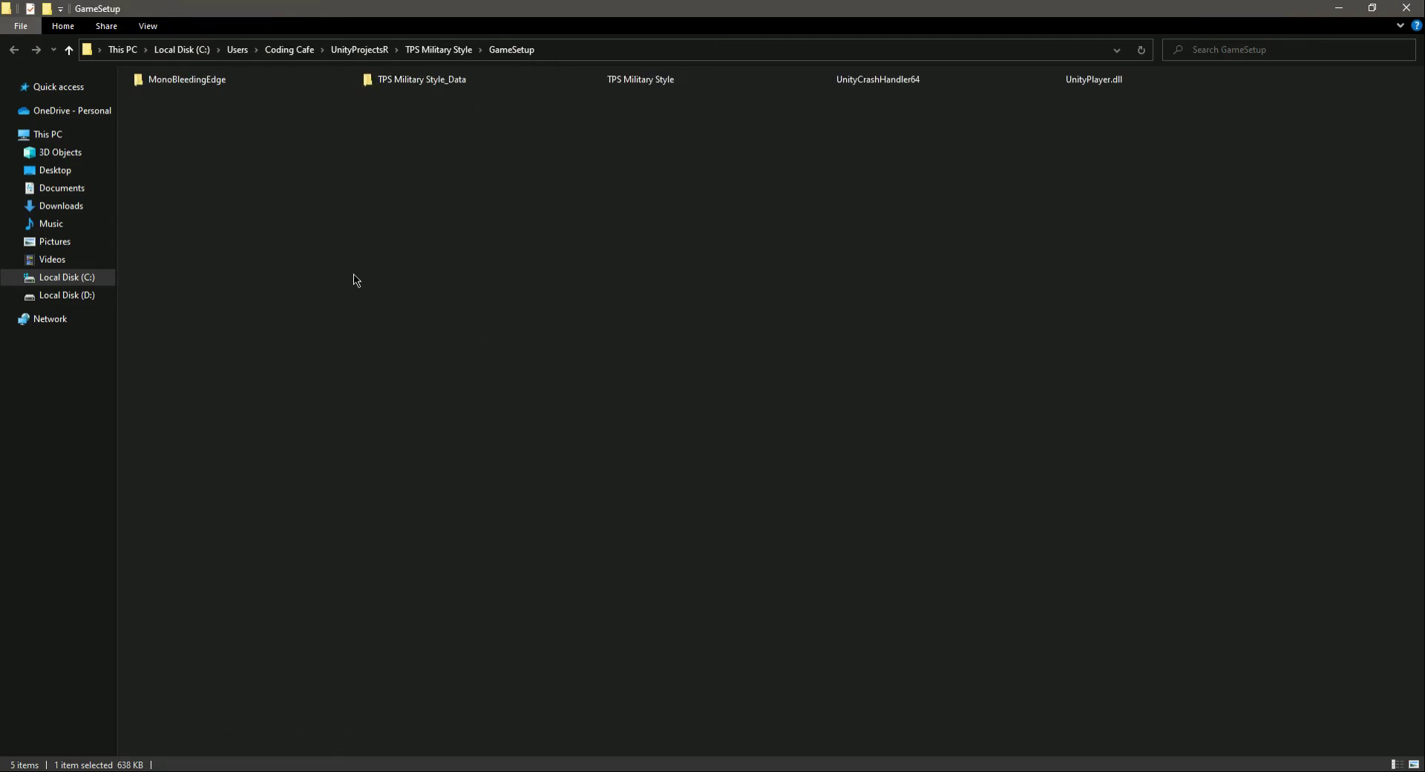
{"action": "scroll", "coordinate": [356, 280], "scroll_direction": "up", "scroll_amount": 2, "text": "ctrl"}
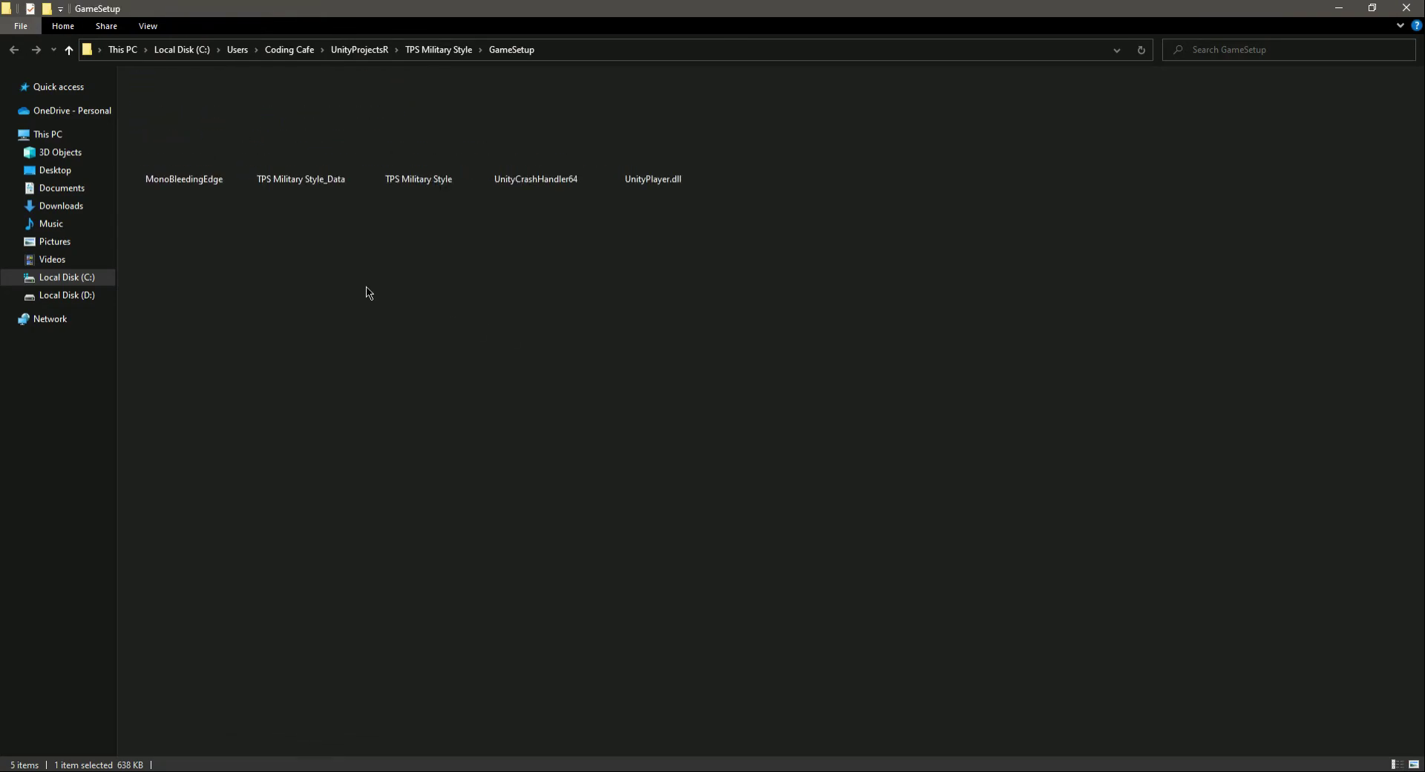
{"action": "right_click", "coordinate": [542, 339]}
{"action": "left_click", "coordinate": [549, 346]}
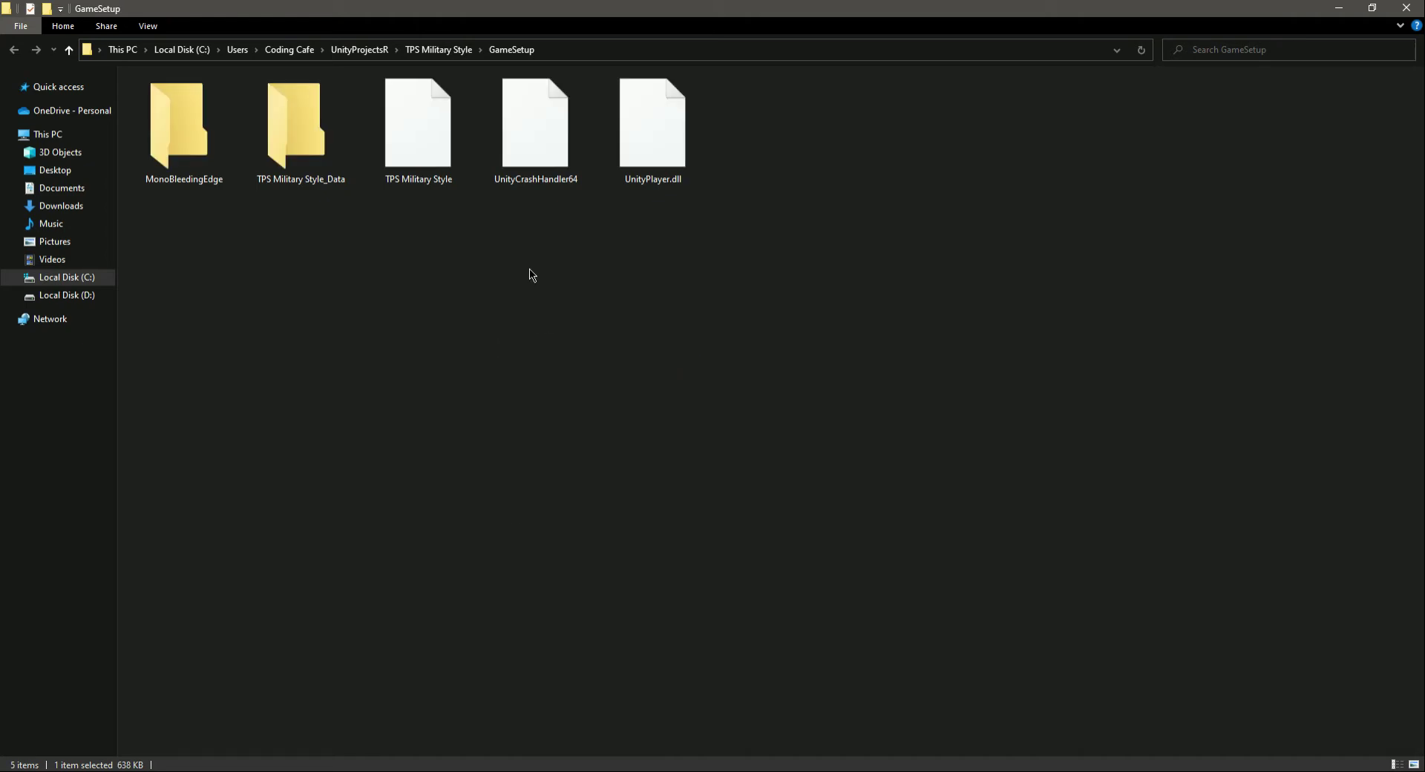
Step: Close Unity's Build Settings, check the console, and open the TPS Military Style folder
{"action": "key", "text": "alt+Tab"}
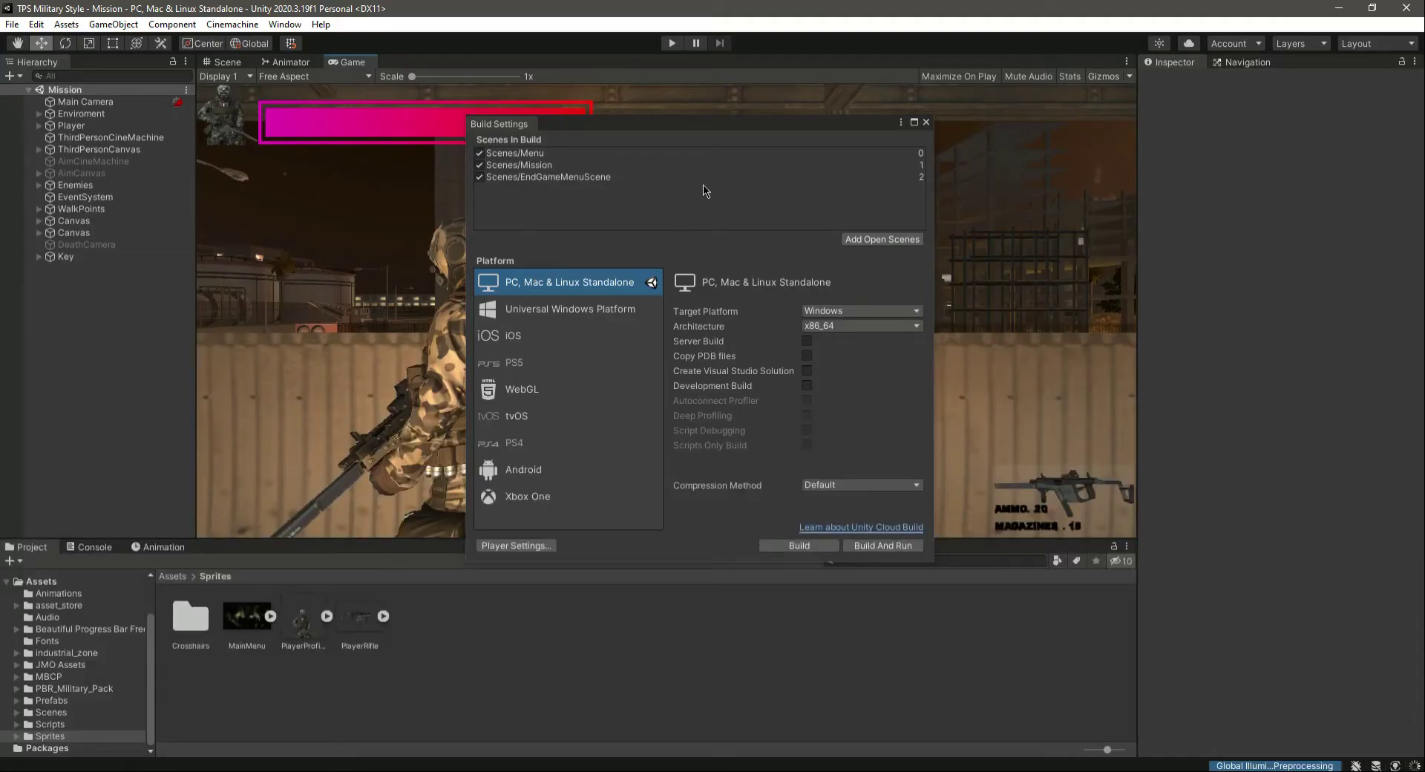
{"action": "left_click", "coordinate": [926, 123]}
{"action": "left_click", "coordinate": [92, 548]}
{"action": "left_click", "coordinate": [44, 549]}
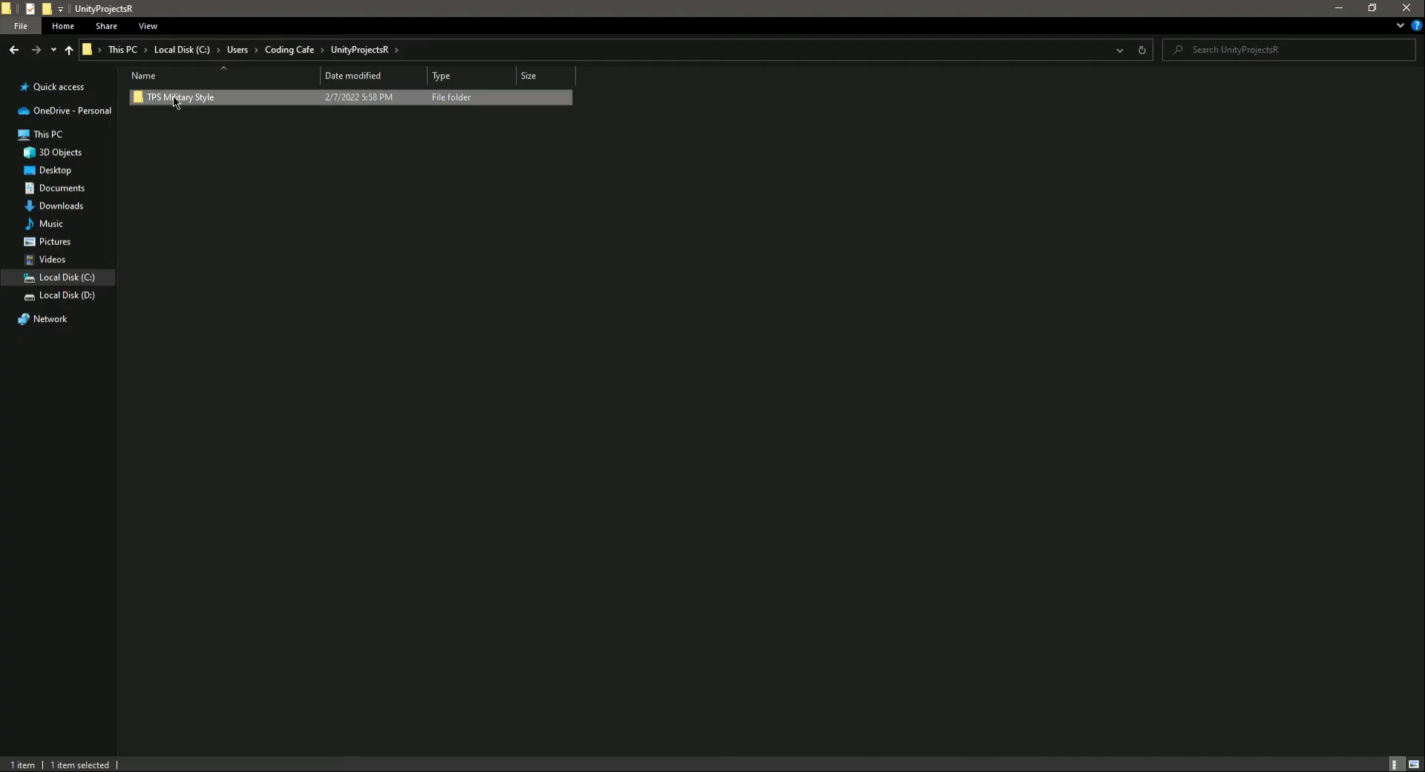
{"action": "double_click", "coordinate": [171, 97]}
Step: Open GameSetup and refresh it so the executable shows its soldier icon
{"action": "left_click", "coordinate": [188, 117]}
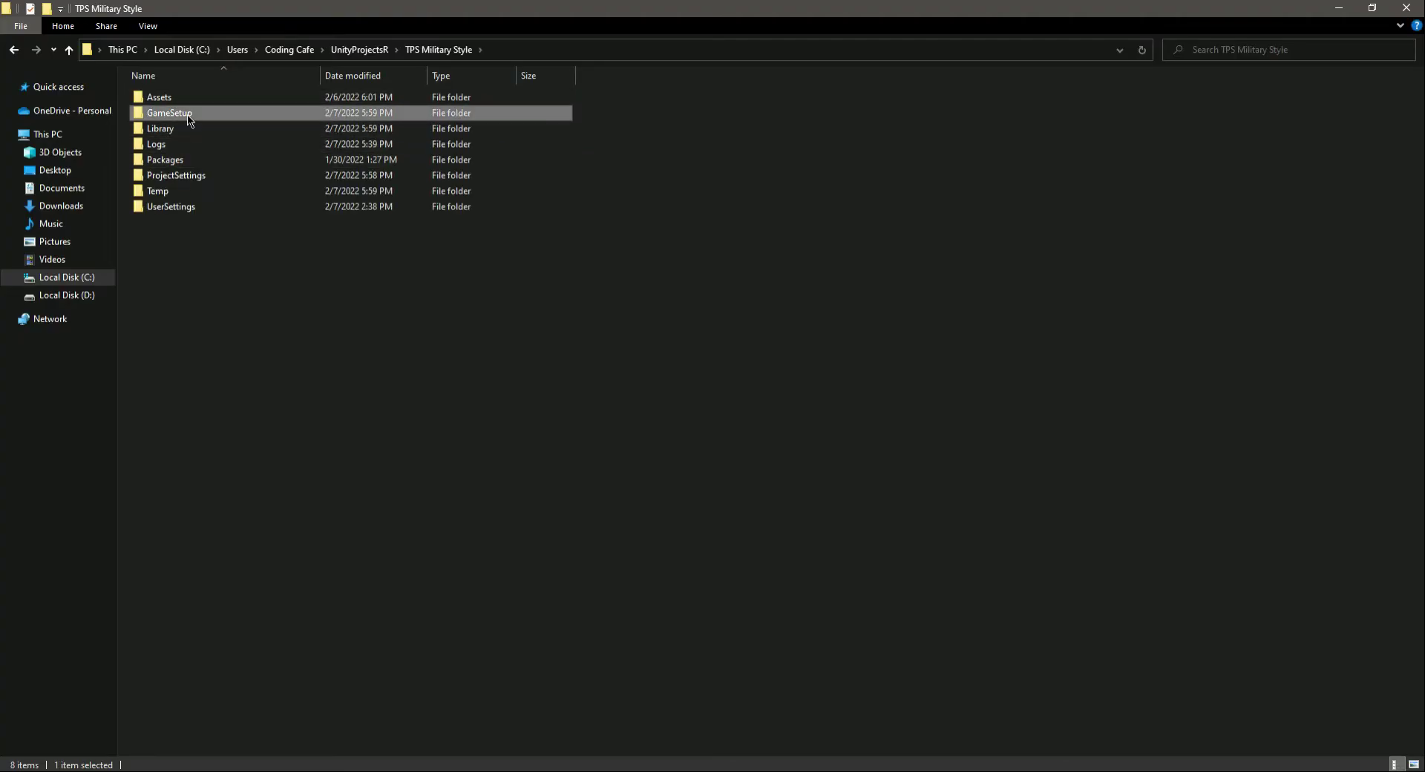
{"action": "double_click", "coordinate": [188, 116]}
{"action": "right_click", "coordinate": [458, 274]}
{"action": "left_click", "coordinate": [460, 327]}
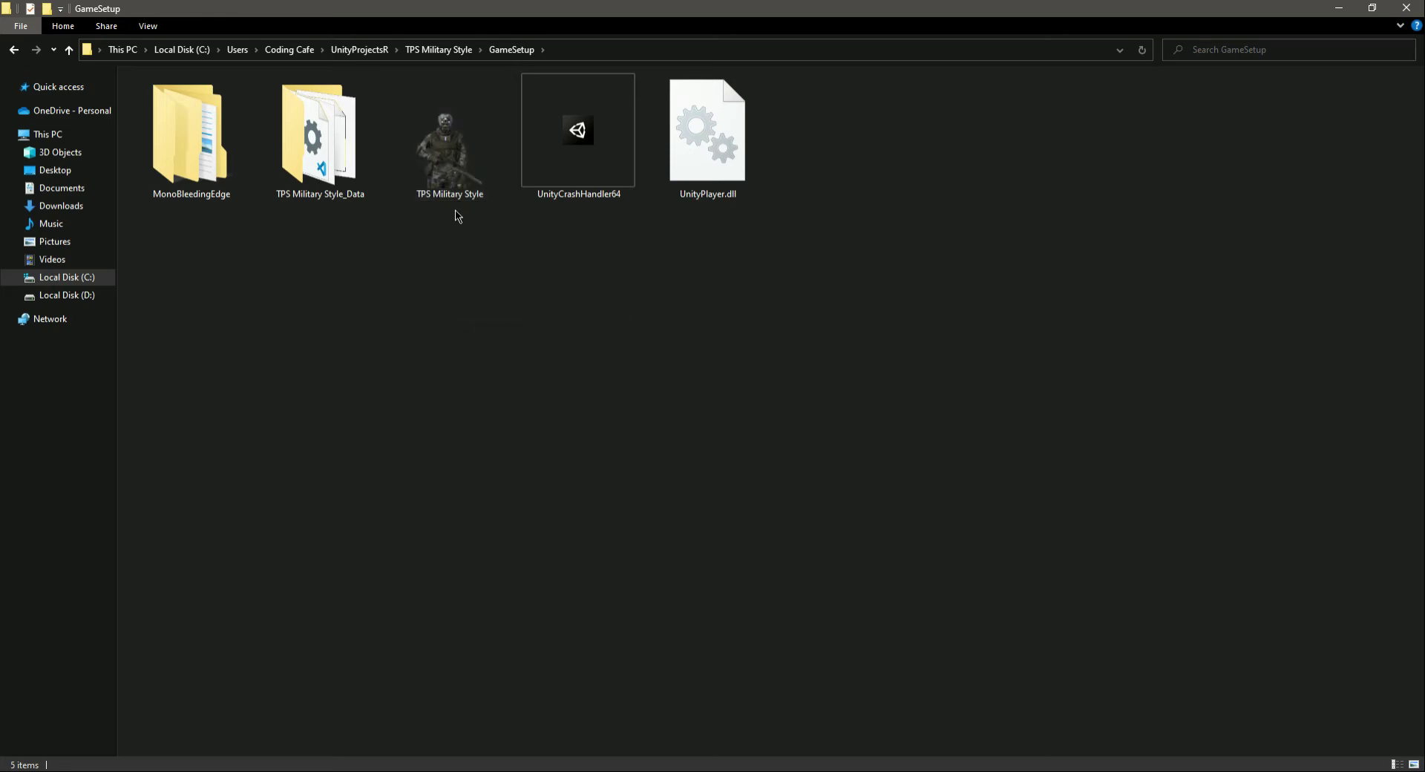